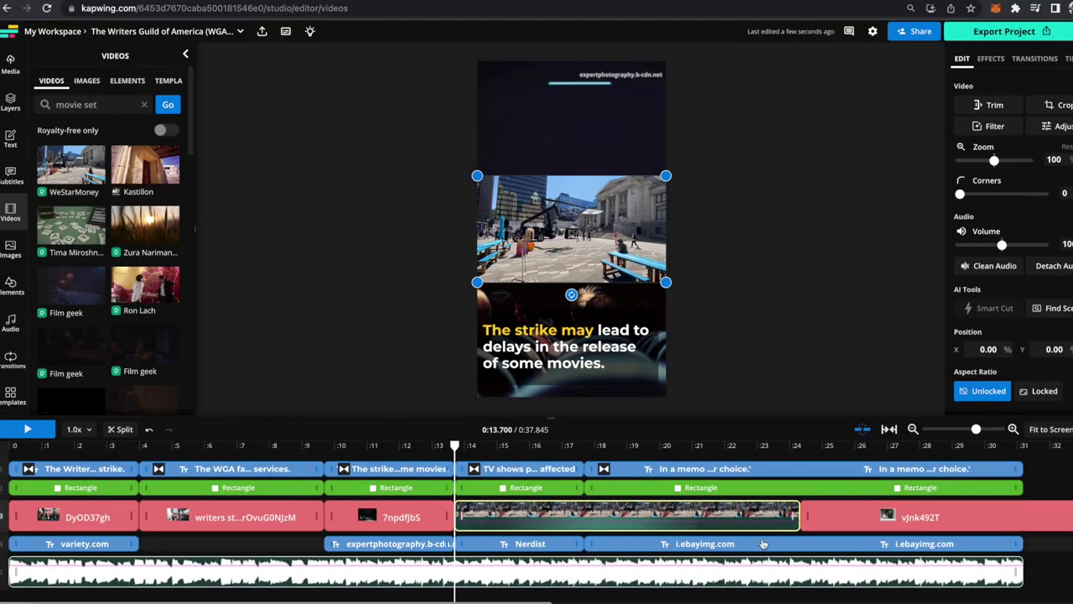
Step: Trim the movie-set b-roll clip and stretch it to fill the vertical frame
{"action": "left_click_drag", "start_coordinate": [797, 514], "coordinate": [582, 517]}
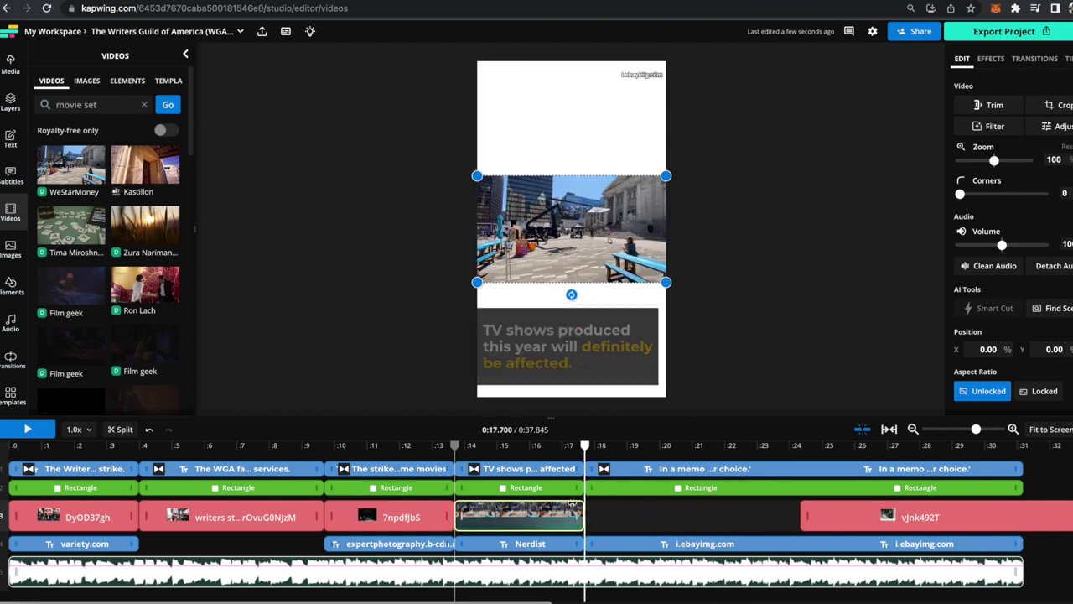
{"action": "left_click_drag", "start_coordinate": [665, 176], "coordinate": [666, 60]}
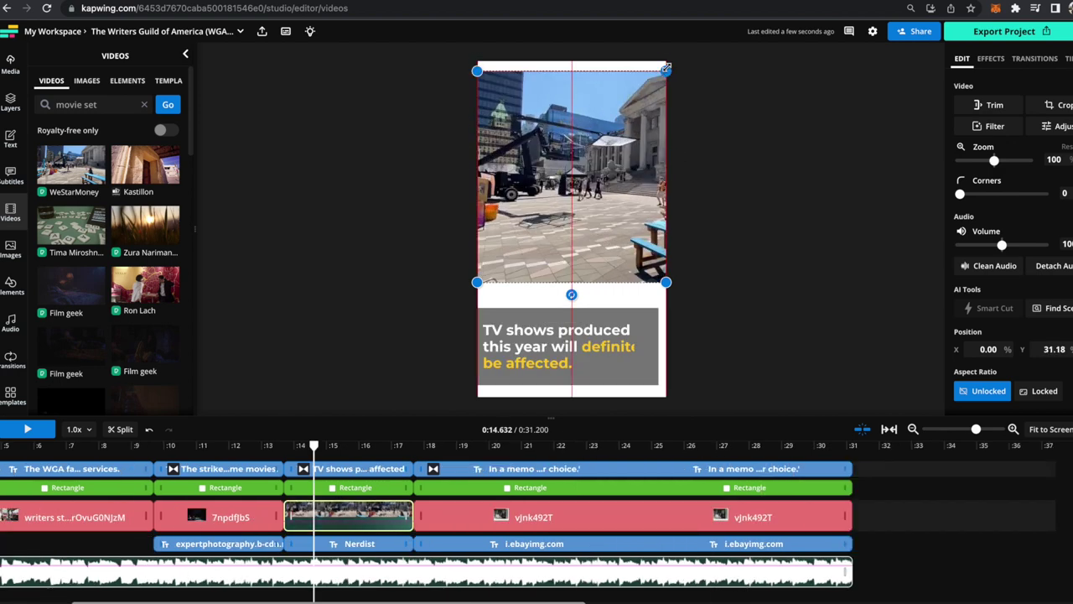
{"action": "left_click_drag", "start_coordinate": [666, 283], "coordinate": [666, 397]}
Step: Send the b-roll clip behind its caption and preview the 31.2-second project
{"action": "scroll", "coordinate": [1047, 319], "scroll_direction": "down", "scroll_amount": 5}
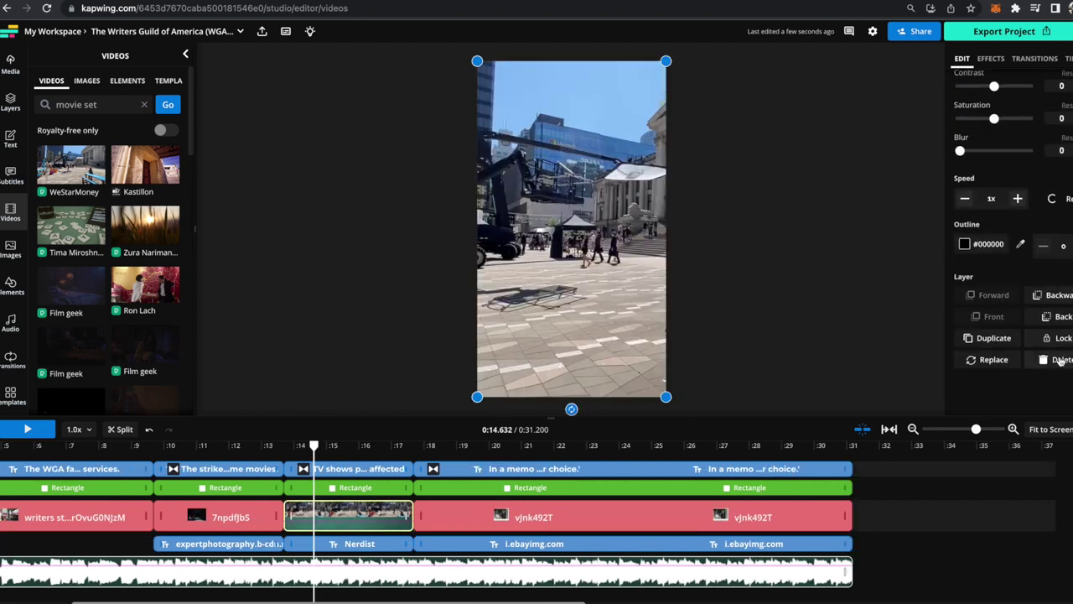
{"action": "left_click", "coordinate": [1047, 319]}
{"action": "left_click", "coordinate": [412, 416]}
{"action": "key", "text": "space"}
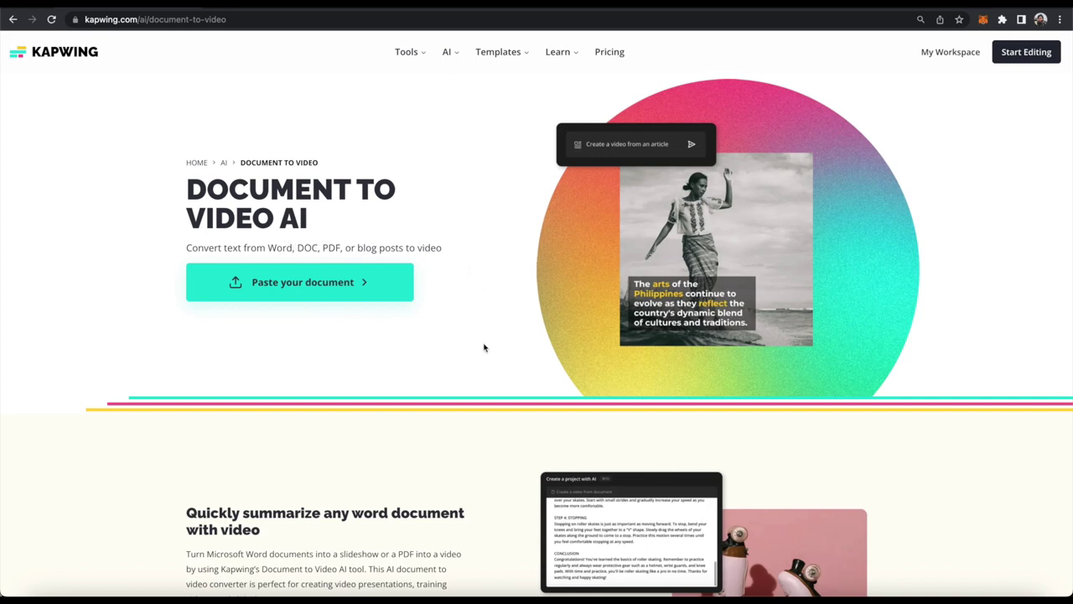
Step: Scroll through Kapwing's Document to Video page and back up to the hero section
{"action": "scroll", "coordinate": [484, 347], "scroll_direction": "down", "scroll_amount": 1}
{"action": "scroll", "coordinate": [483, 347], "scroll_direction": "down", "scroll_amount": 3}
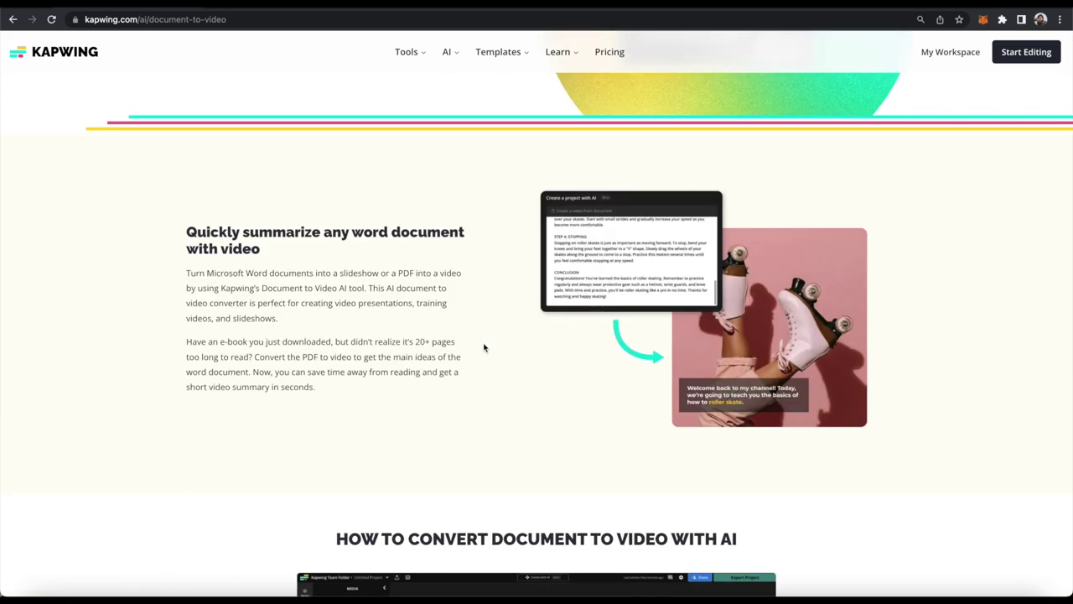
{"action": "scroll", "coordinate": [474, 364], "scroll_direction": "down", "scroll_amount": 1}
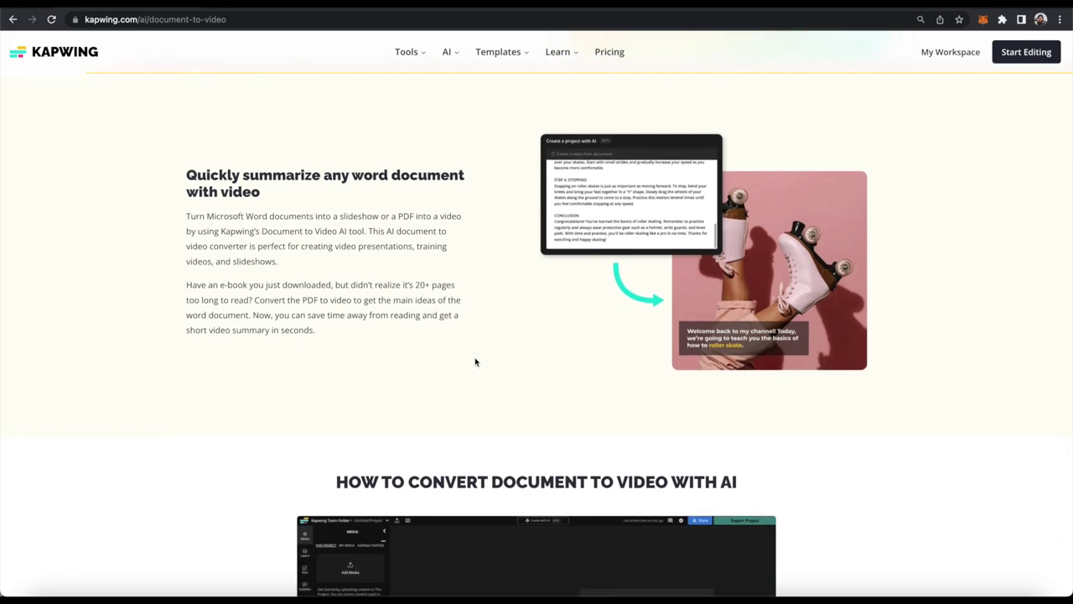
{"action": "scroll", "coordinate": [475, 362], "scroll_direction": "down", "scroll_amount": 1}
{"action": "scroll", "coordinate": [474, 362], "scroll_direction": "down", "scroll_amount": 2}
{"action": "scroll", "coordinate": [474, 362], "scroll_direction": "down", "scroll_amount": 1}
{"action": "scroll", "coordinate": [475, 362], "scroll_direction": "up", "scroll_amount": 5}
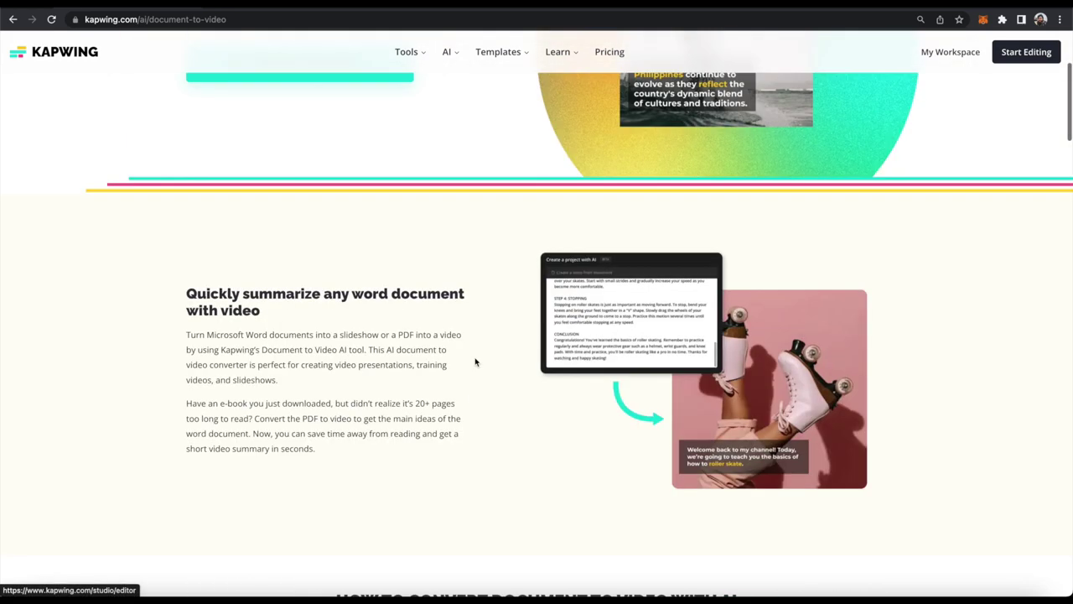
{"action": "scroll", "coordinate": [475, 362], "scroll_direction": "up", "scroll_amount": 3}
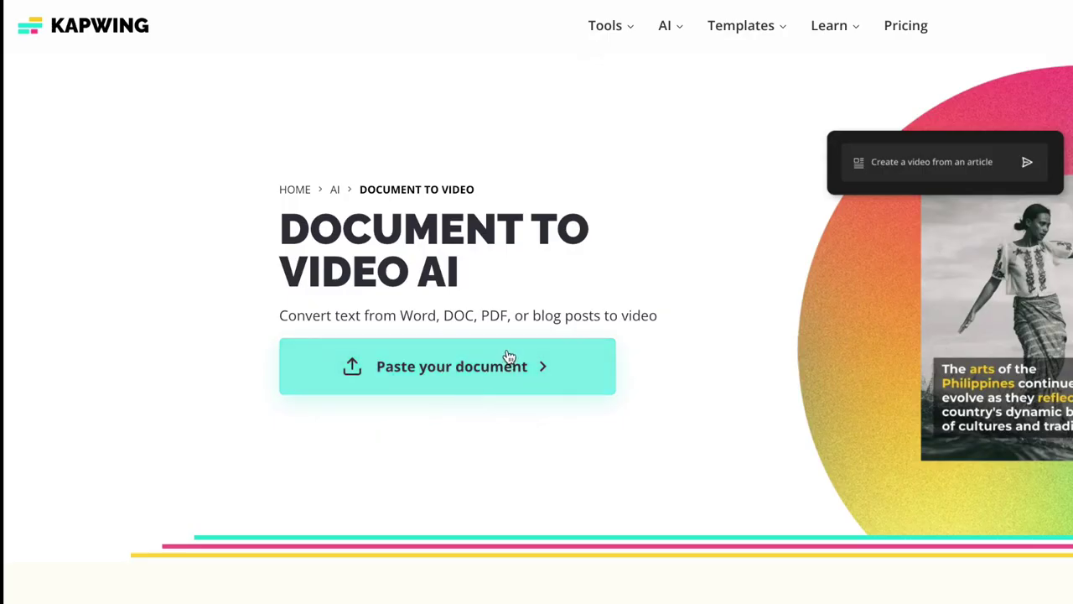
Step: Start a new studio project with Kapwing AI's Document to Video tool, since Article to Video is coming soon
{"action": "left_click", "coordinate": [508, 357]}
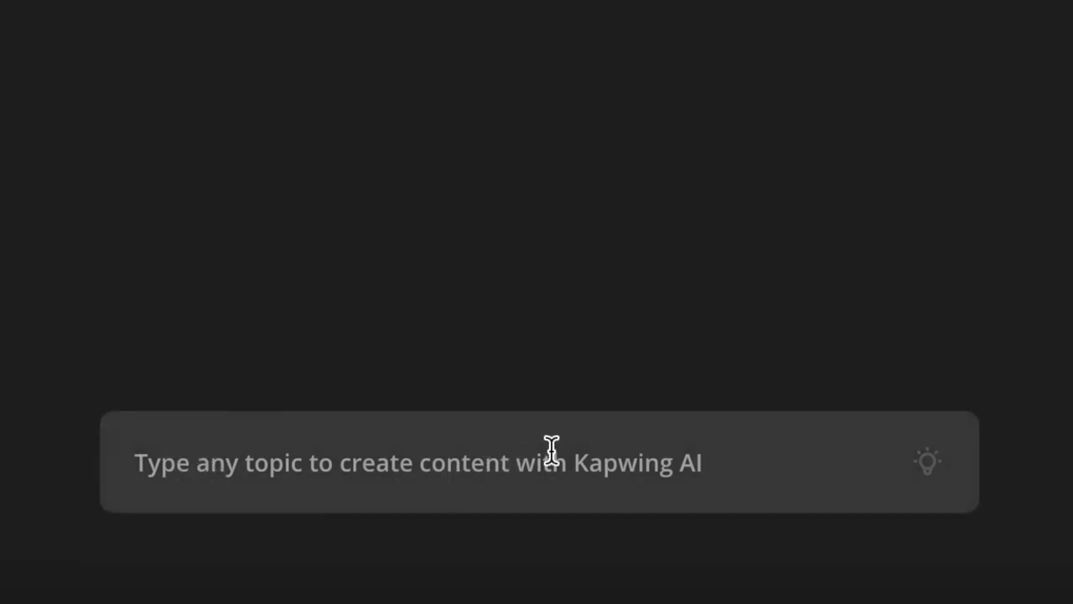
{"action": "left_click", "coordinate": [777, 455]}
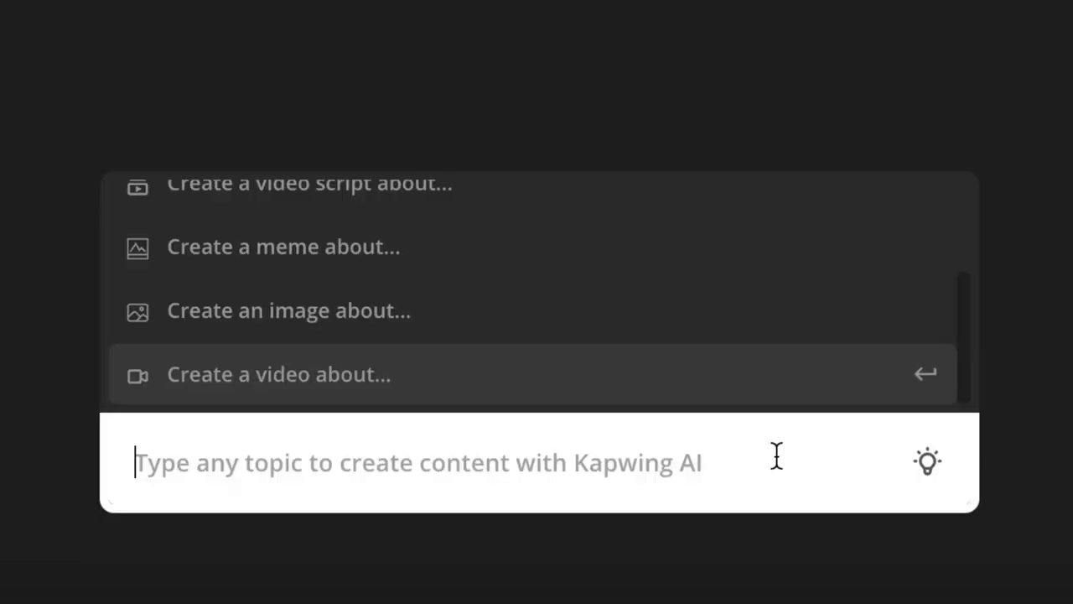
{"action": "scroll", "coordinate": [544, 343], "scroll_direction": "up", "scroll_amount": 1}
{"action": "scroll", "coordinate": [547, 351], "scroll_direction": "down", "scroll_amount": 1}
{"action": "scroll", "coordinate": [546, 350], "scroll_direction": "up", "scroll_amount": 2}
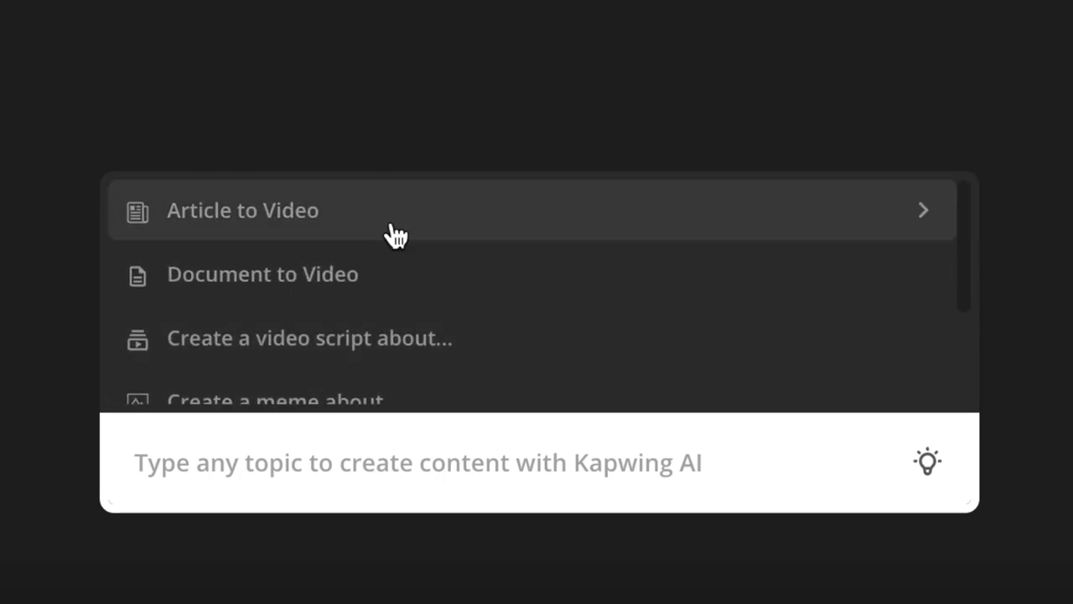
{"action": "left_click", "coordinate": [392, 234]}
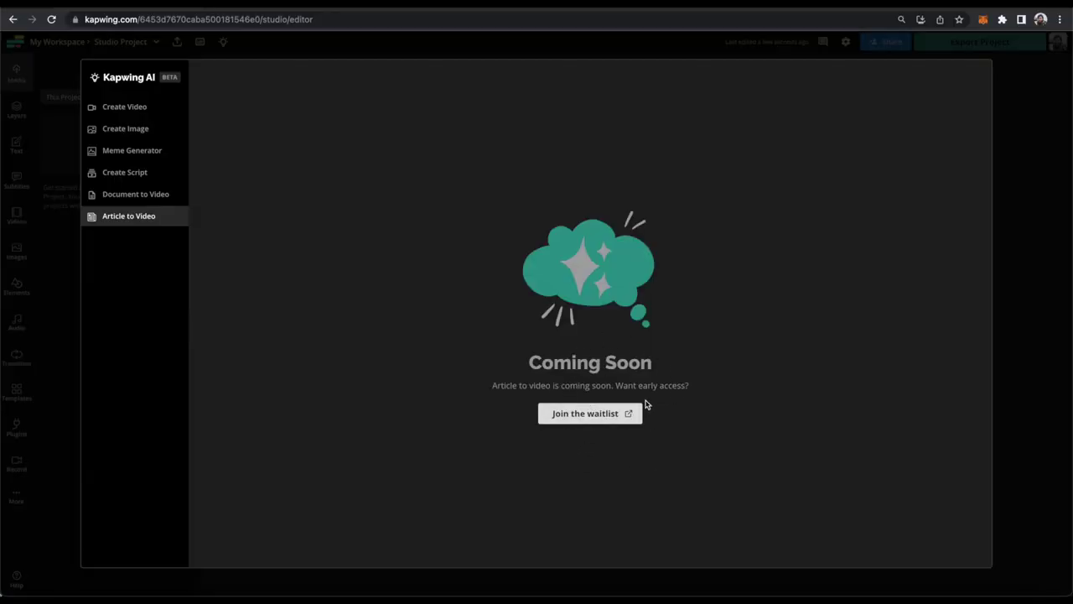
{"action": "left_click", "coordinate": [131, 202]}
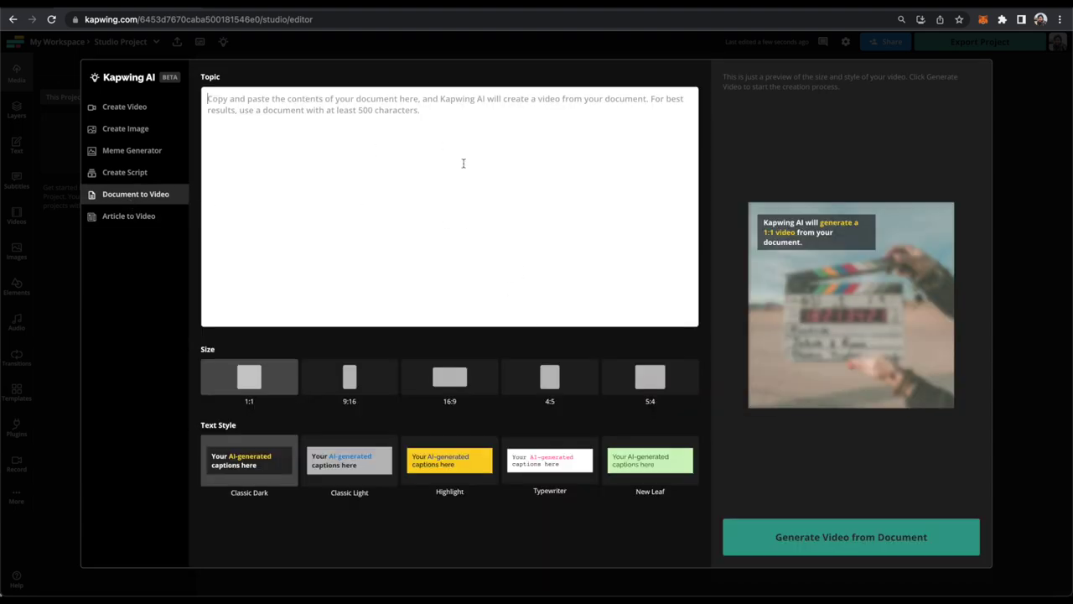
Step: Select the body text of the archive.ph article on Hollywood writers striking
{"action": "left_click", "coordinate": [244, 8]}
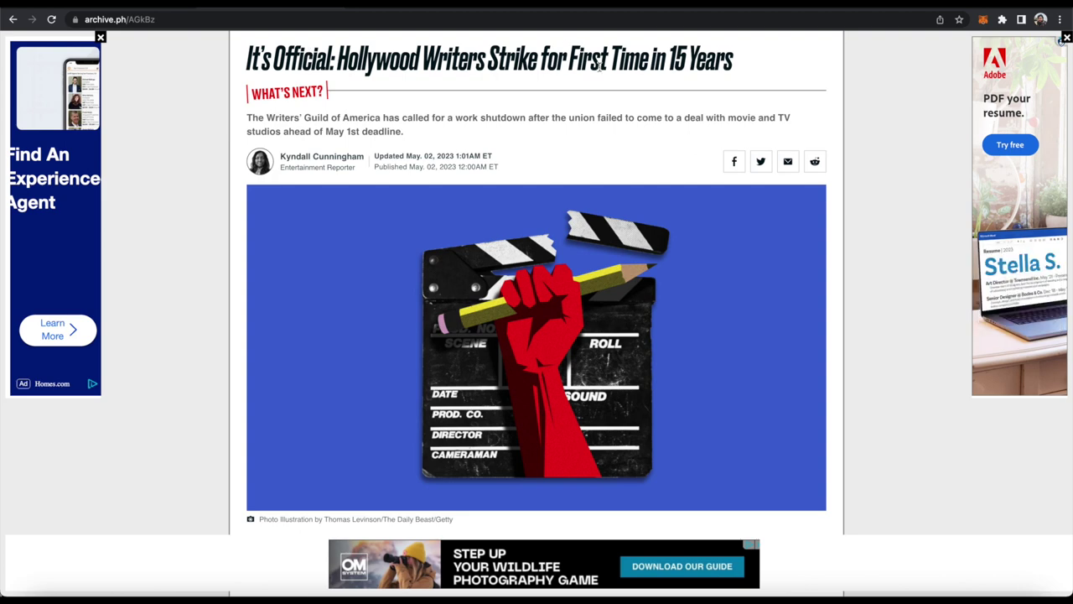
{"action": "scroll", "coordinate": [598, 67], "scroll_direction": "down", "scroll_amount": 2}
{"action": "scroll", "coordinate": [599, 67], "scroll_direction": "down", "scroll_amount": 4}
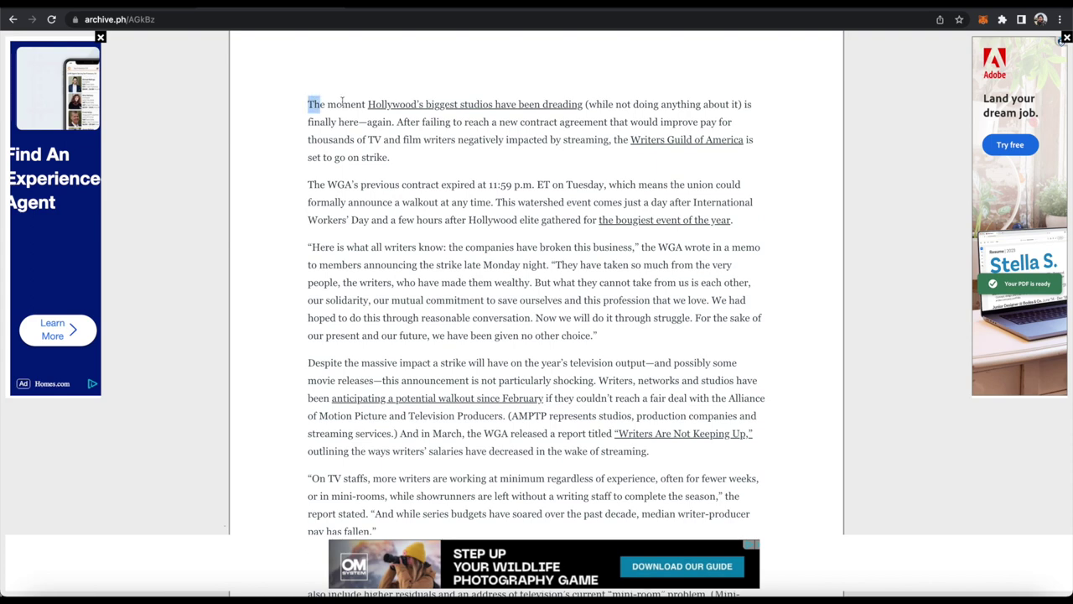
{"action": "left_click_drag", "start_coordinate": [389, 109], "coordinate": [587, 579]}
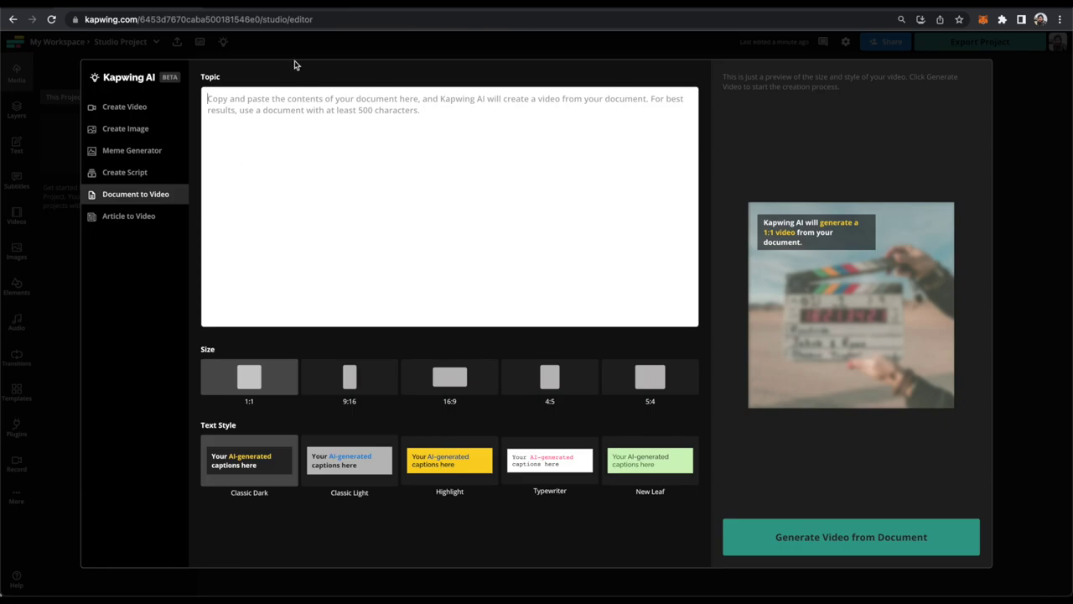
Step: Paste the writers' strike article text into the Topic field
{"action": "key", "text": "ctrl+v"}
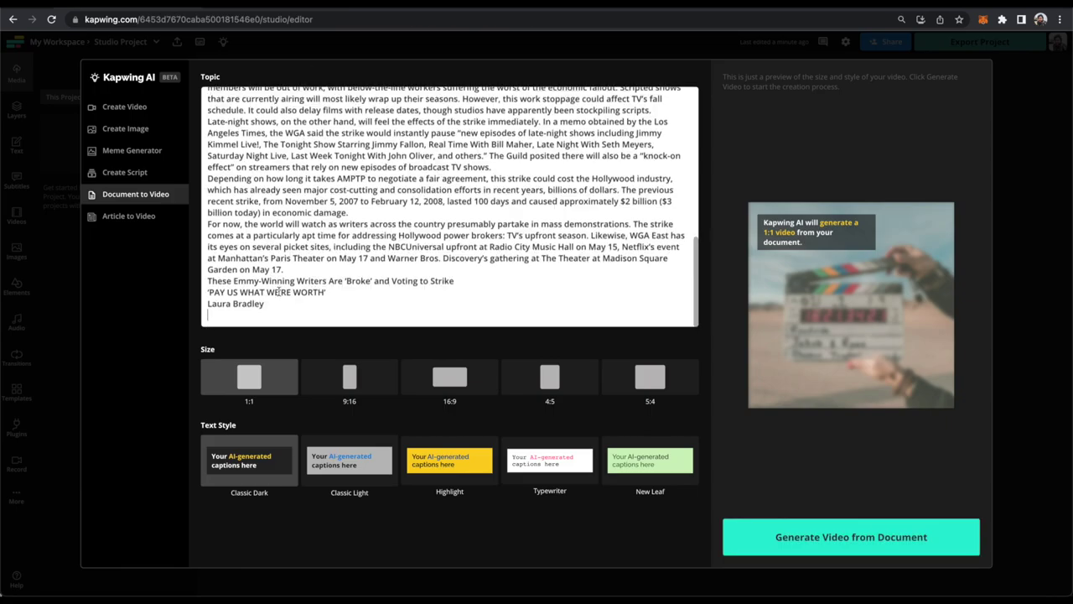
{"action": "scroll", "coordinate": [278, 291], "scroll_direction": "up", "scroll_amount": 2}
{"action": "scroll", "coordinate": [278, 291], "scroll_direction": "up", "scroll_amount": 2}
{"action": "scroll", "coordinate": [279, 291], "scroll_direction": "up", "scroll_amount": 2}
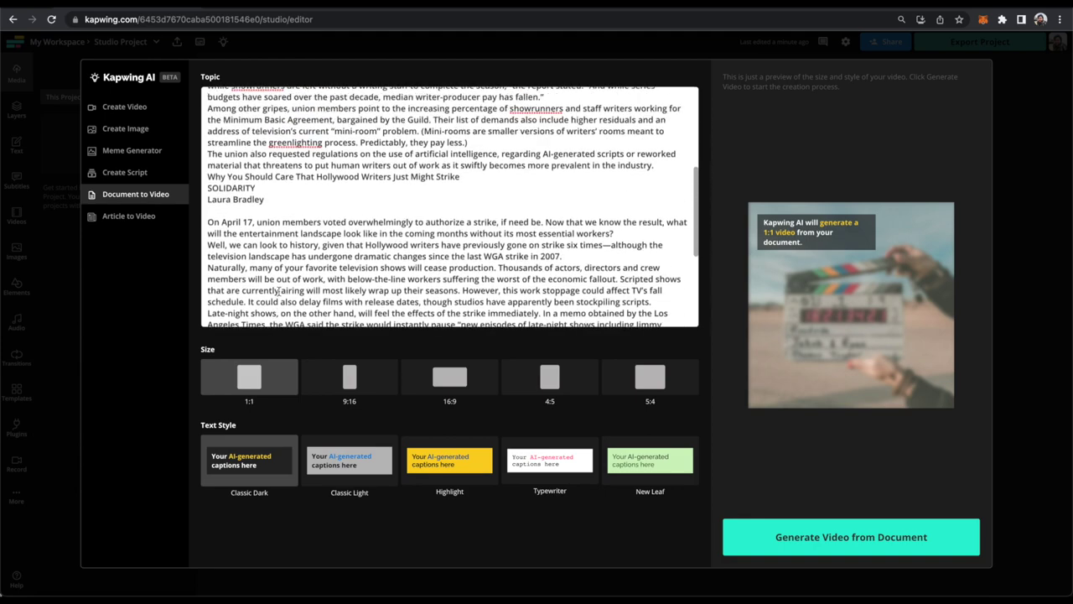
{"action": "scroll", "coordinate": [279, 291], "scroll_direction": "up", "scroll_amount": 2}
{"action": "scroll", "coordinate": [278, 290], "scroll_direction": "up", "scroll_amount": 2}
{"action": "scroll", "coordinate": [279, 290], "scroll_direction": "up", "scroll_amount": 3}
{"action": "scroll", "coordinate": [277, 276], "scroll_direction": "down", "scroll_amount": 5}
{"action": "scroll", "coordinate": [272, 248], "scroll_direction": "down", "scroll_amount": 1}
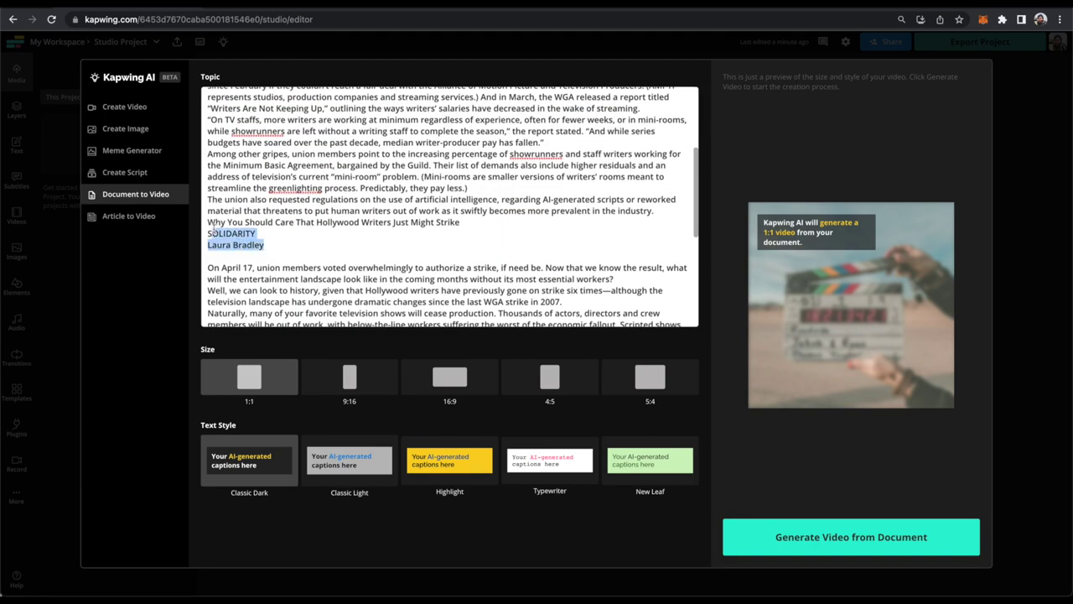
Step: Delete the stray headline, SOLIDARITY and byline lines from the pasted article
{"action": "left_click_drag", "start_coordinate": [211, 228], "coordinate": [210, 224]}
{"action": "key", "text": "BackSpace"}
{"action": "scroll", "coordinate": [251, 218], "scroll_direction": "up", "scroll_amount": 5}
{"action": "scroll", "coordinate": [285, 214], "scroll_direction": "down", "scroll_amount": 4}
{"action": "scroll", "coordinate": [301, 210], "scroll_direction": "down", "scroll_amount": 2}
{"action": "scroll", "coordinate": [310, 210], "scroll_direction": "up", "scroll_amount": 3}
{"action": "scroll", "coordinate": [309, 210], "scroll_direction": "down", "scroll_amount": 1}
{"action": "scroll", "coordinate": [285, 277], "scroll_direction": "down", "scroll_amount": 3}
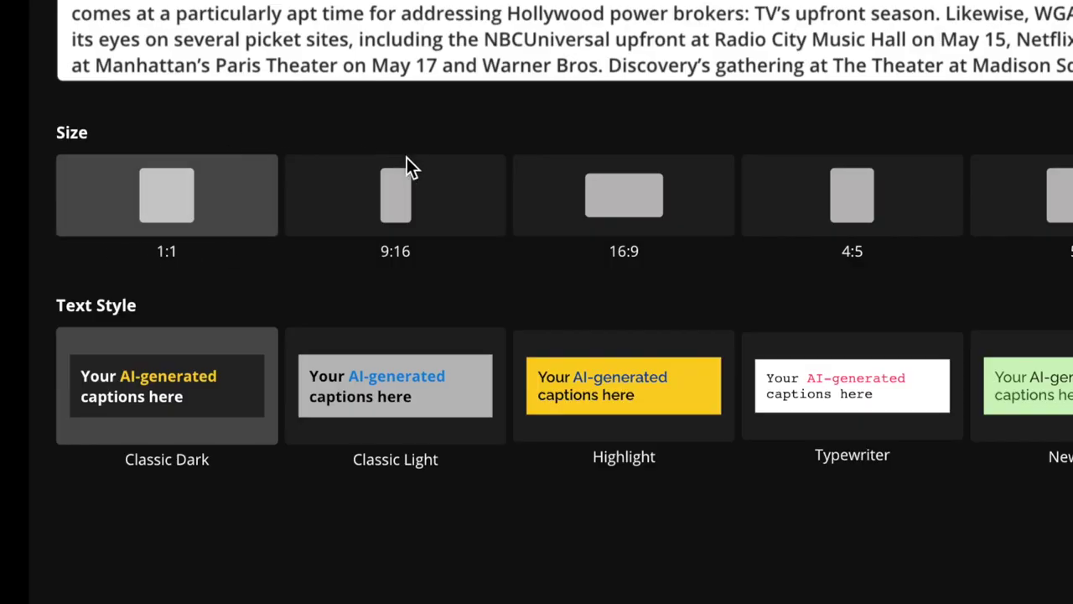
Step: Pick 9:16 size and Classic Dark captions, then generate the video from the article
{"action": "left_click", "coordinate": [398, 218]}
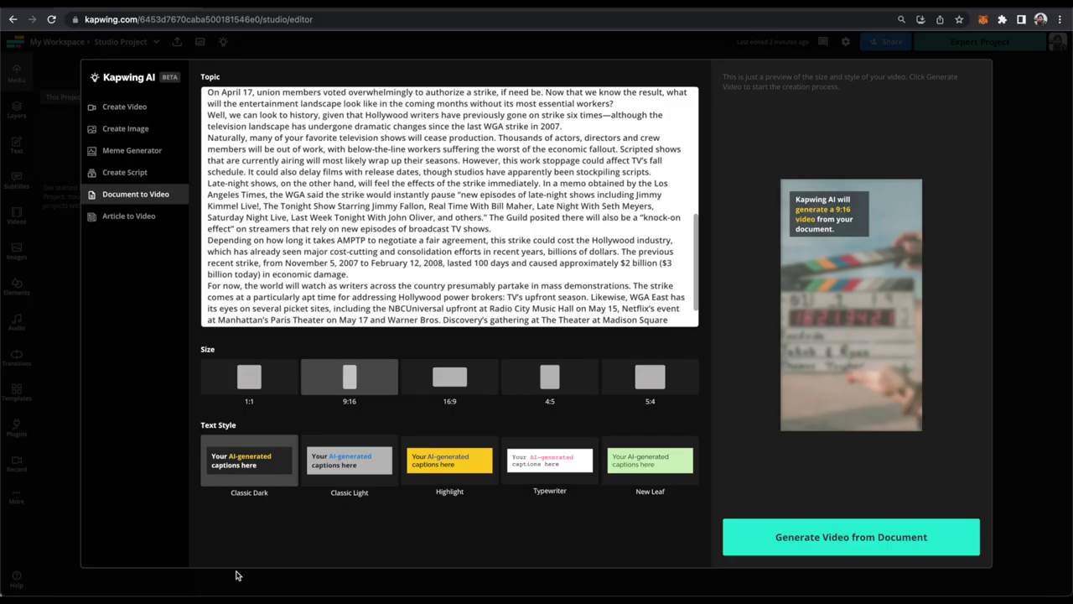
{"action": "left_click", "coordinate": [367, 464]}
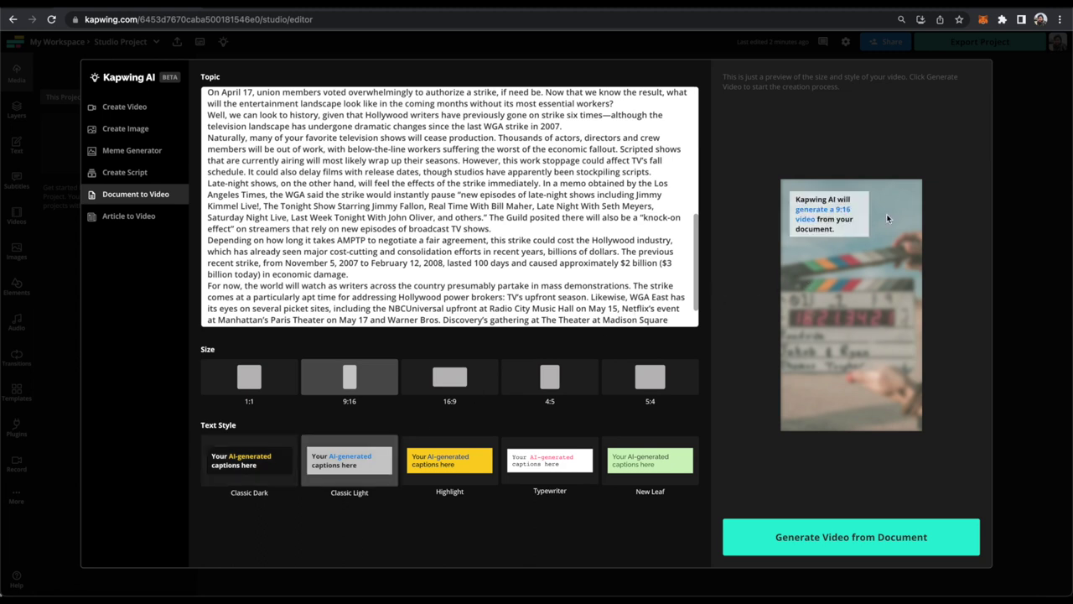
{"action": "left_click", "coordinate": [465, 463]}
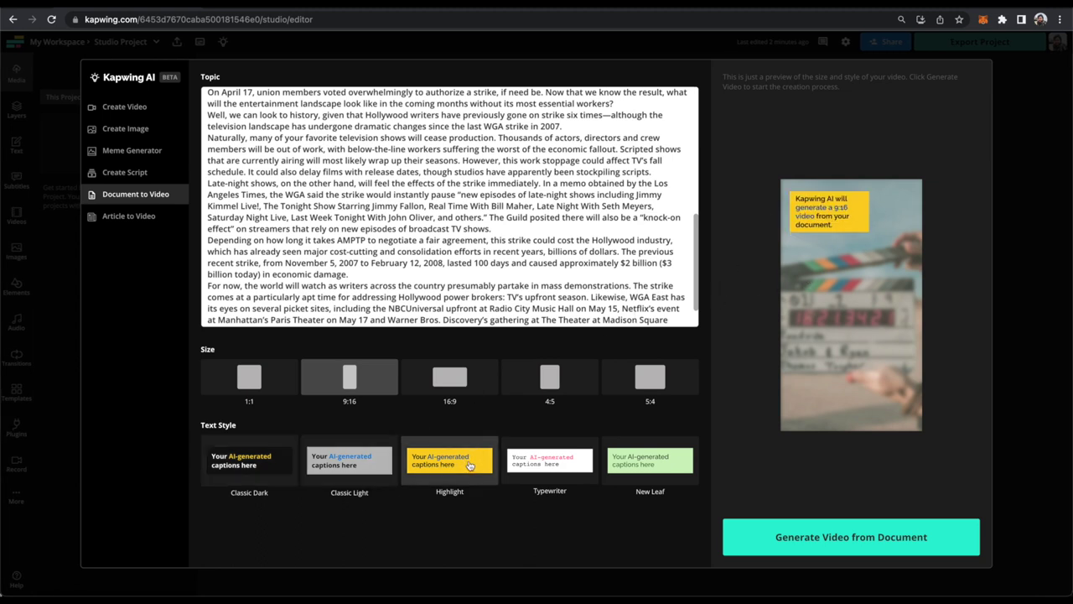
{"action": "left_click", "coordinate": [549, 462]}
{"action": "left_click", "coordinate": [619, 466]}
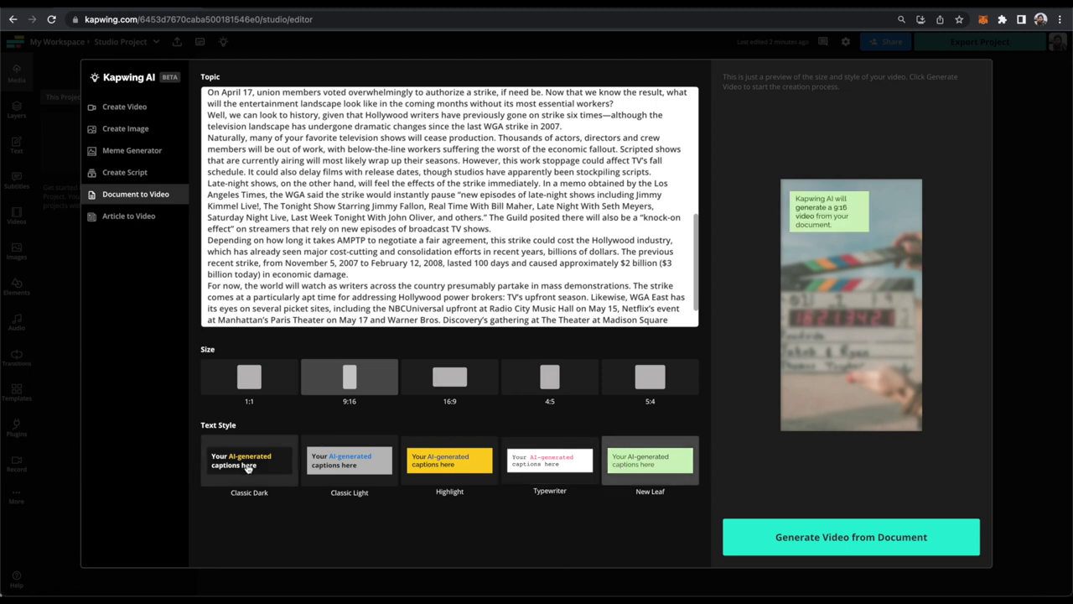
{"action": "left_click", "coordinate": [248, 467]}
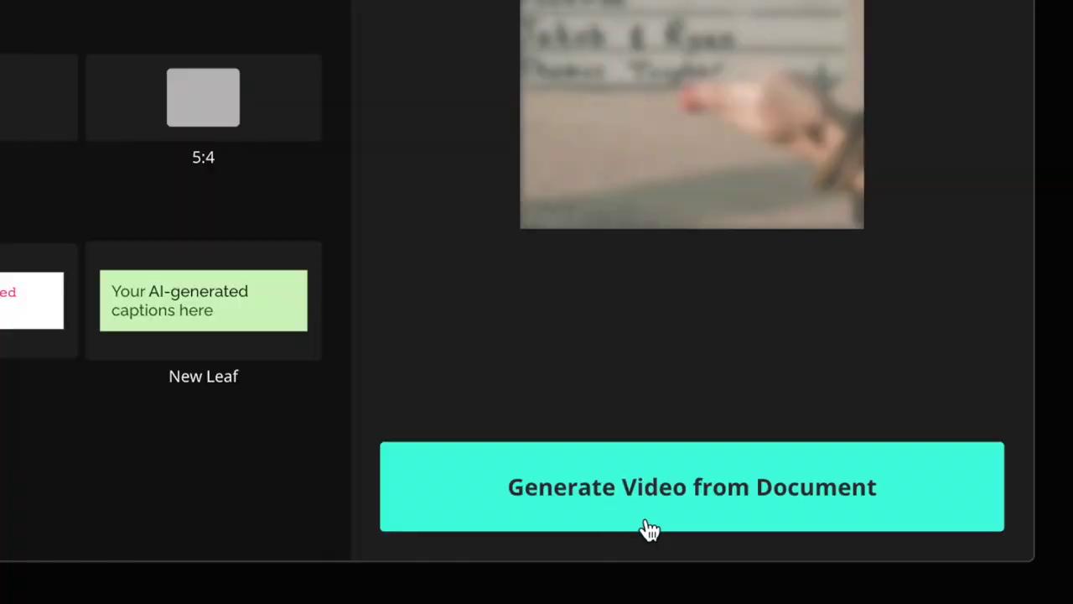
{"action": "left_click", "coordinate": [650, 529]}
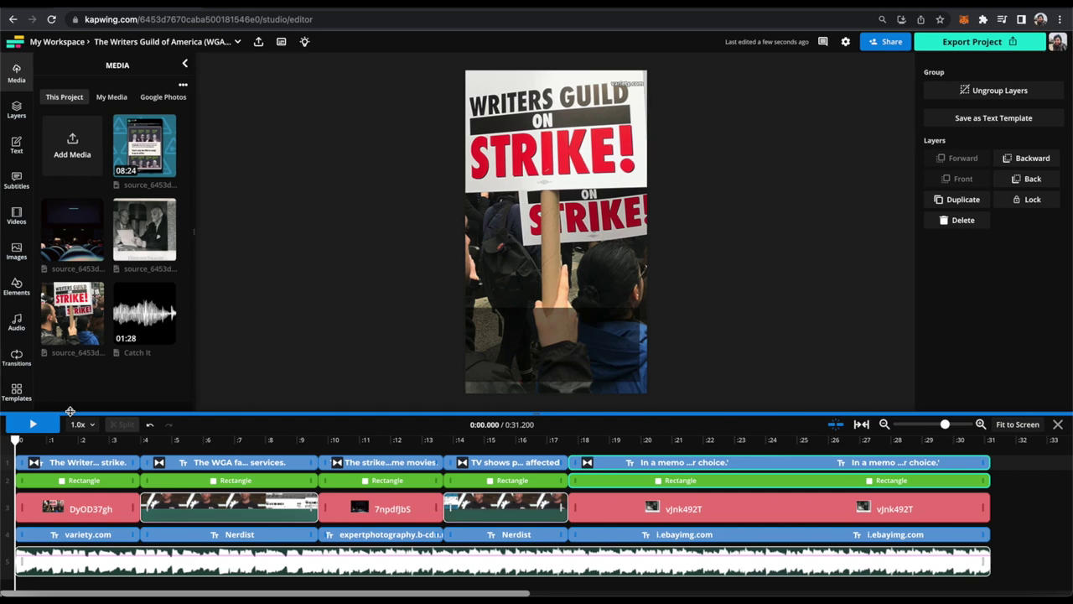
{"action": "key", "text": "space"}
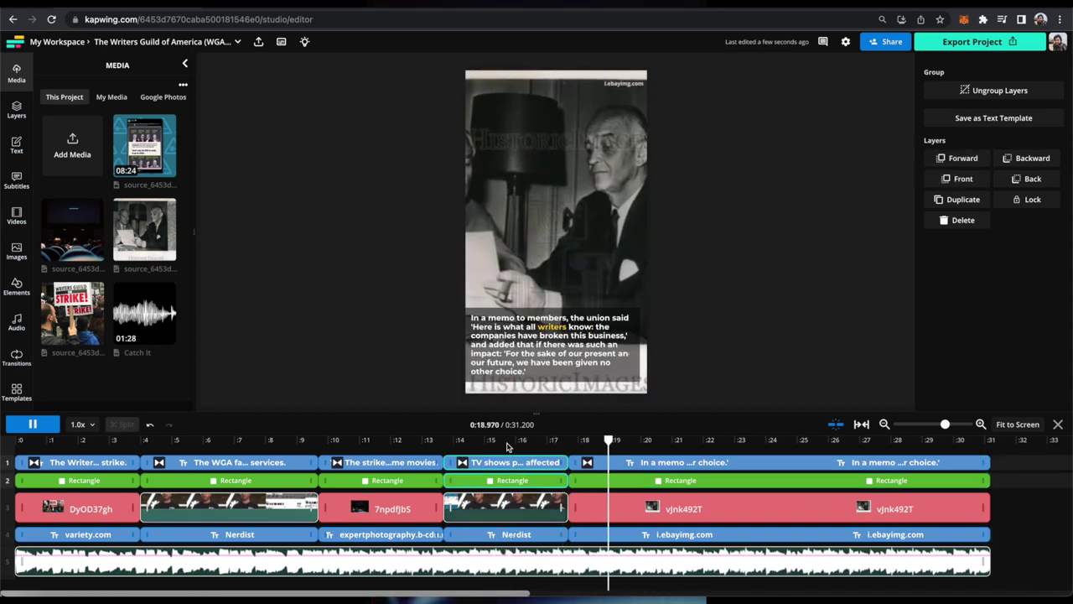
{"action": "key", "text": "space"}
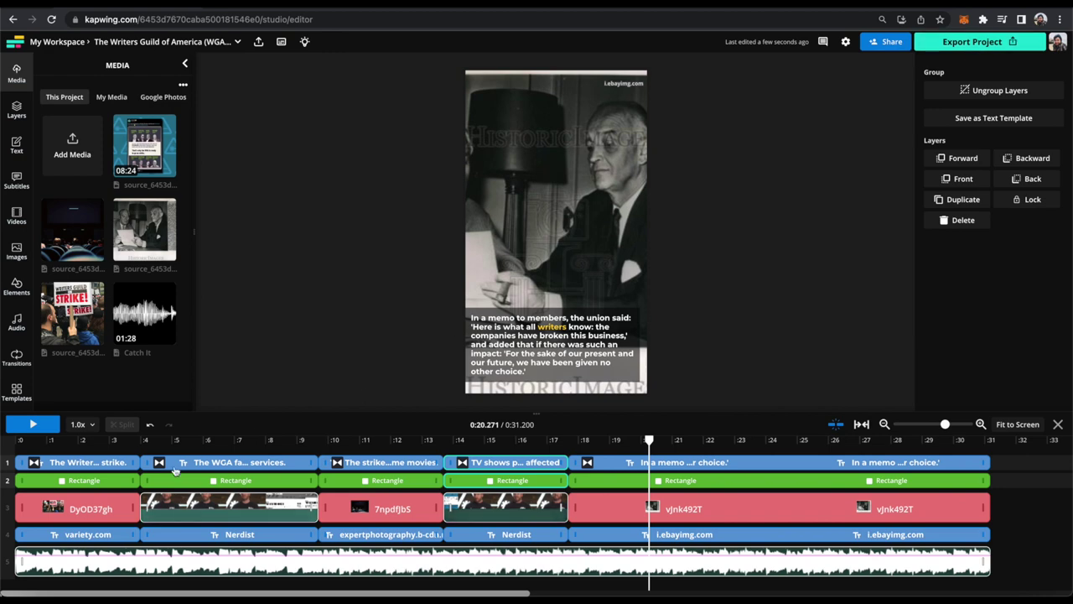
{"action": "left_click", "coordinate": [113, 440]}
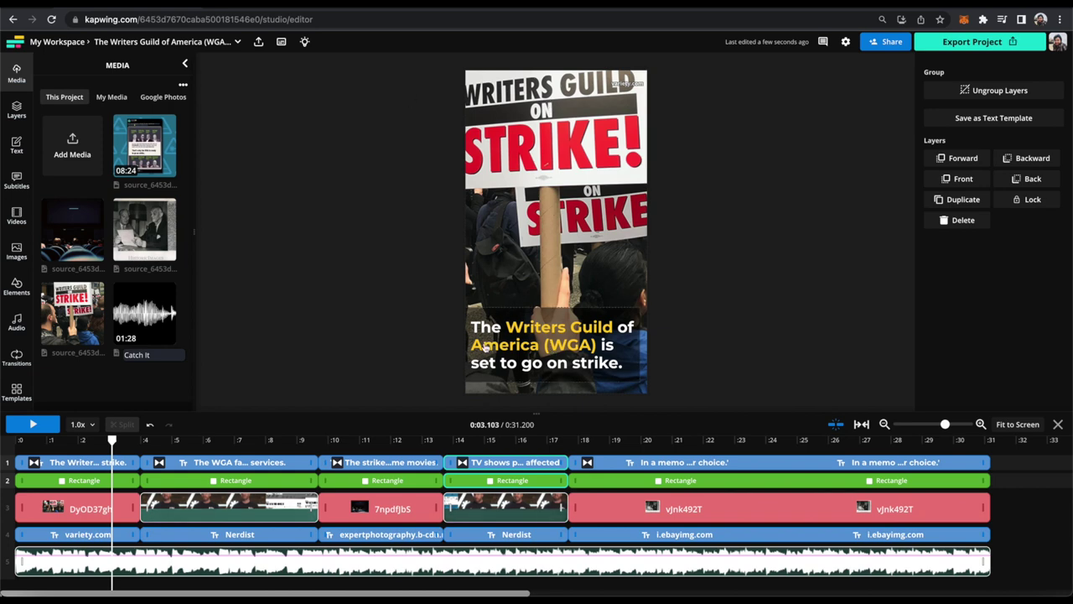
{"action": "key", "text": "space"}
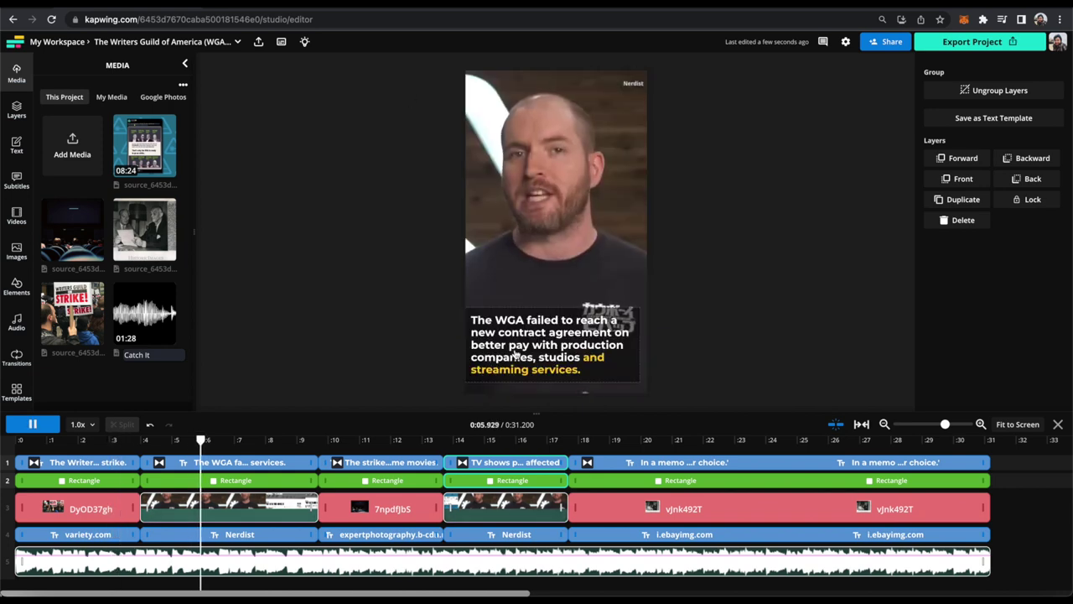
{"action": "key", "text": "space"}
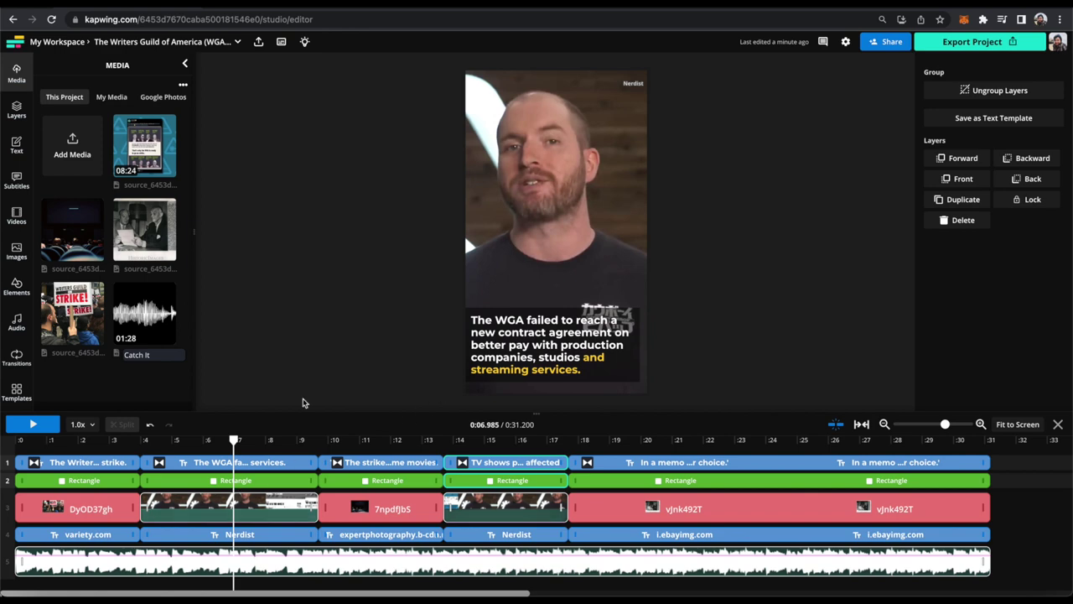
Step: Remove the presenter clip and add the first 'writers strike' stock photo
{"action": "left_click", "coordinate": [267, 512]}
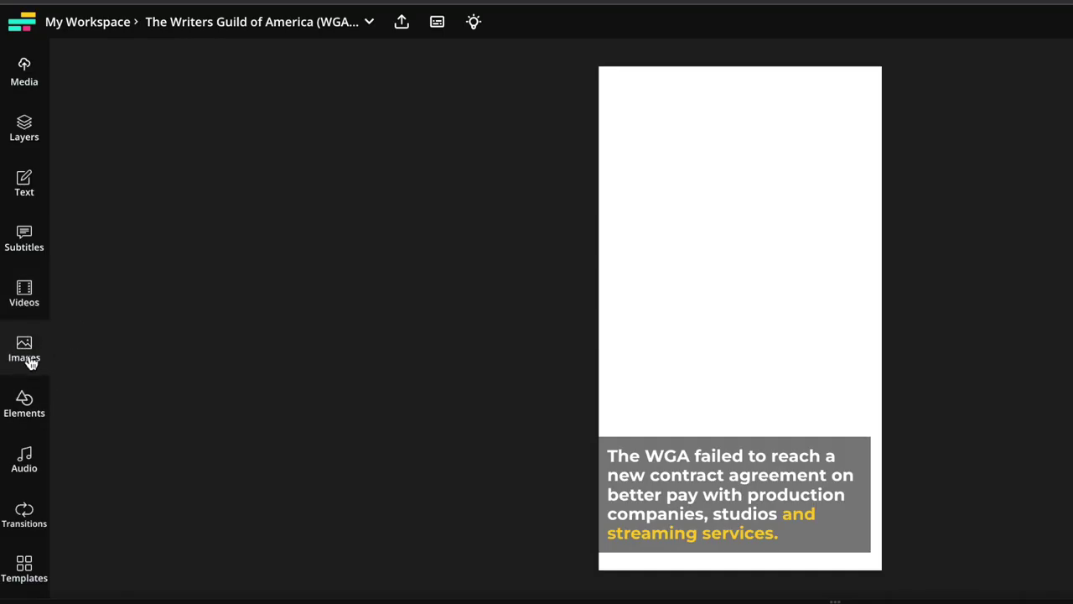
{"action": "left_click", "coordinate": [28, 358]}
{"action": "left_click", "coordinate": [167, 132]}
{"action": "type", "text": "w"}
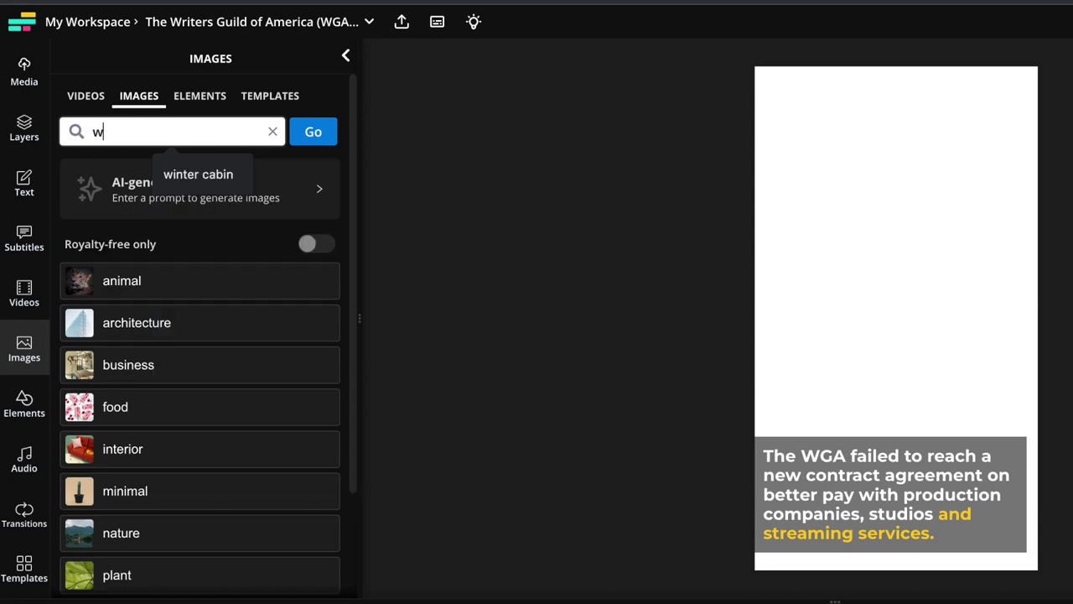
{"action": "type", "text": "riters strike"}
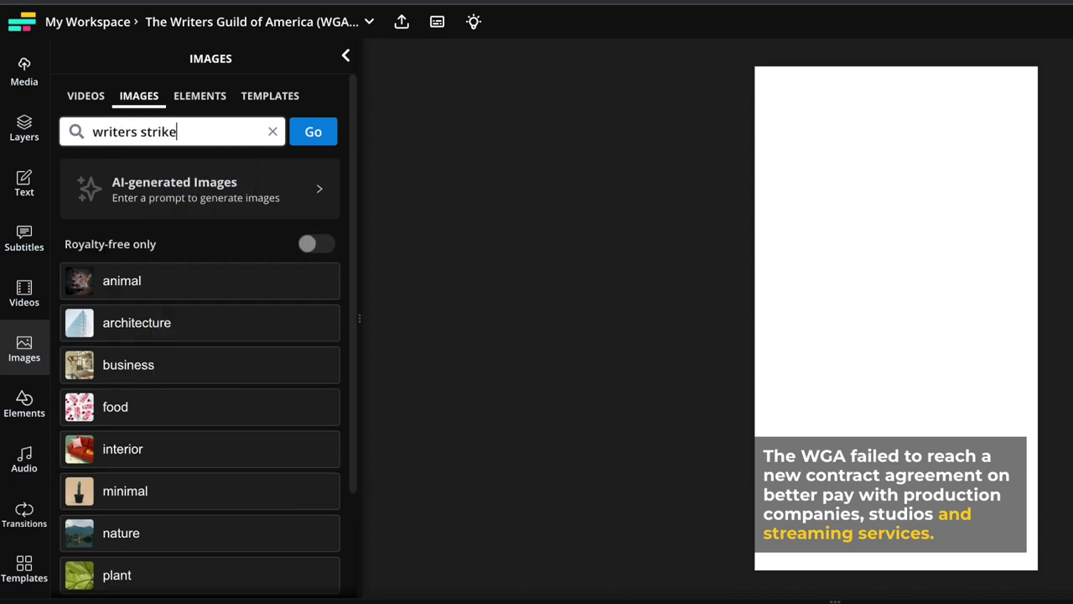
{"action": "key", "text": "Return"}
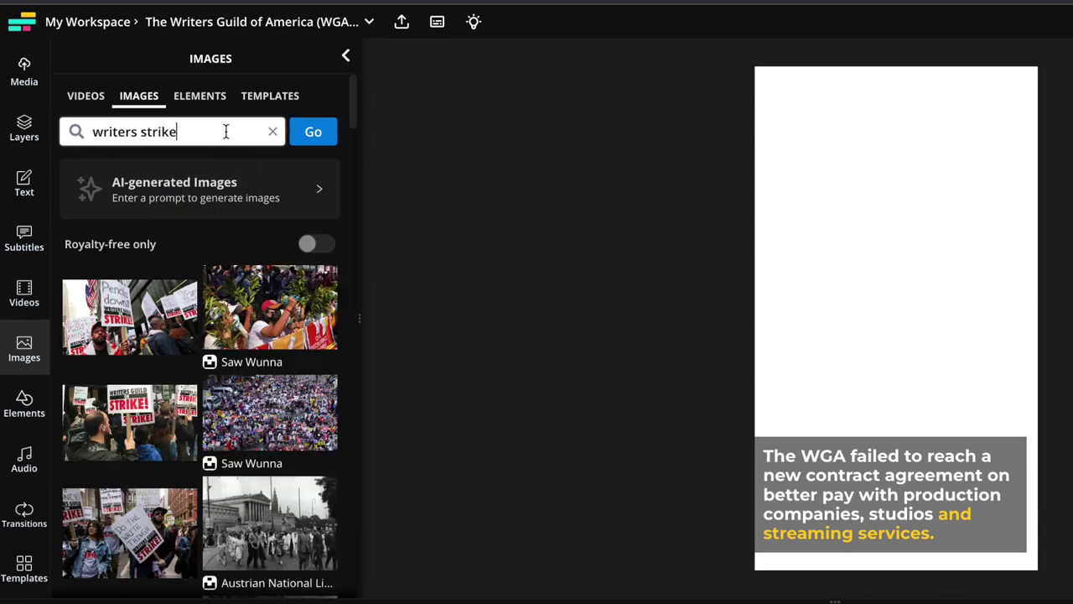
{"action": "scroll", "coordinate": [214, 351], "scroll_direction": "down", "scroll_amount": 2}
{"action": "scroll", "coordinate": [134, 327], "scroll_direction": "up", "scroll_amount": 2}
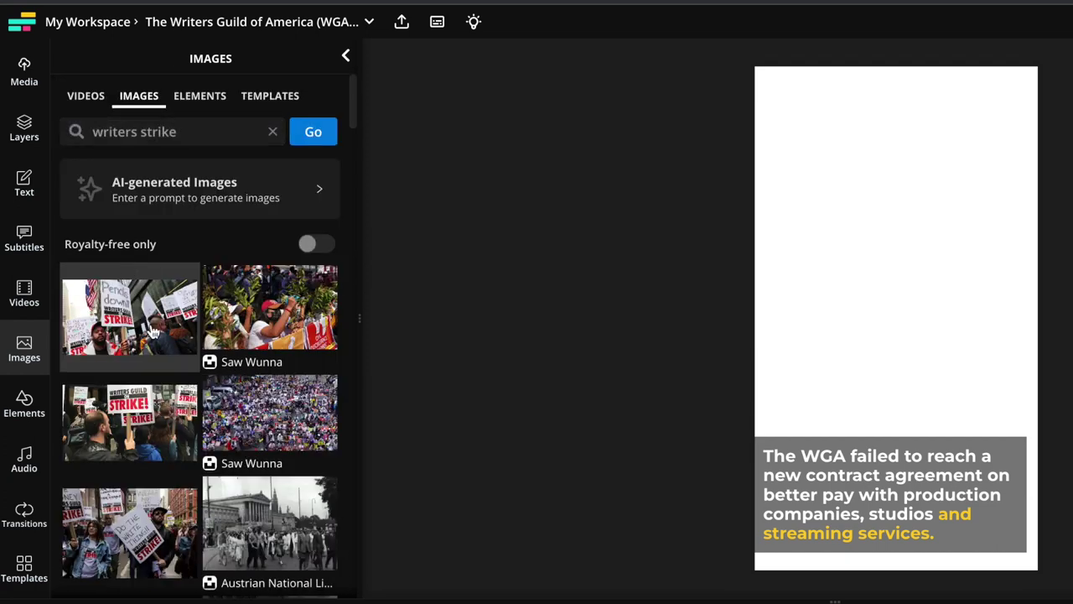
{"action": "left_click", "coordinate": [153, 333]}
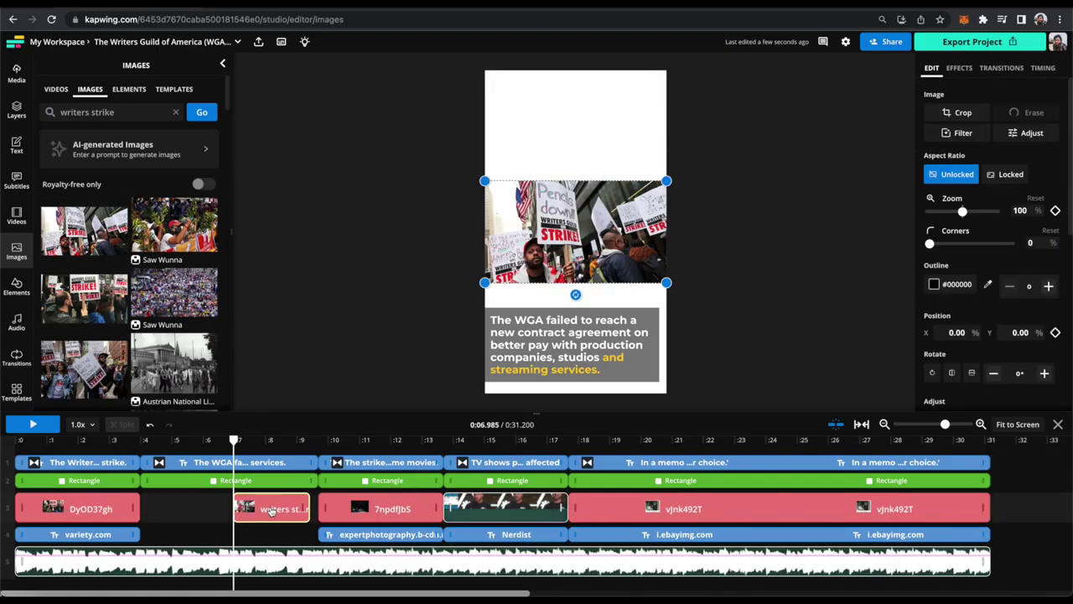
Step: Place the 'Pencils down' photo at 0:04, stretch it to fill the frame, and preview
{"action": "mouse_move", "coordinate": [273, 508]}
{"action": "left_mouse_down"}
{"action": "mouse_move", "coordinate": [176, 507]}
{"action": "mouse_move", "coordinate": [316, 508]}
{"action": "left_mouse_up"}
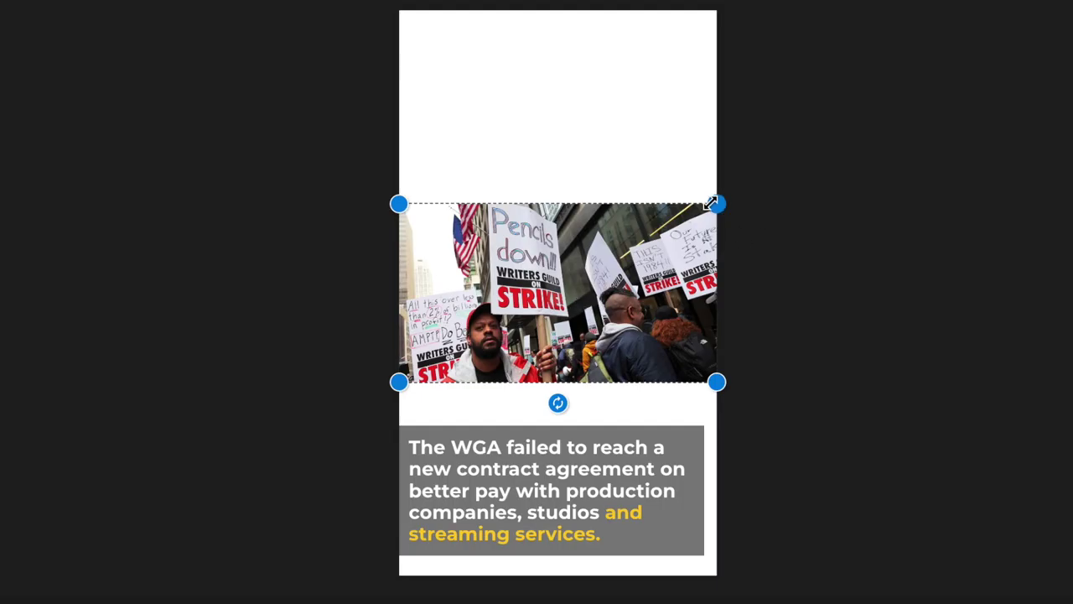
{"action": "left_click_drag", "start_coordinate": [711, 203], "coordinate": [714, 14]}
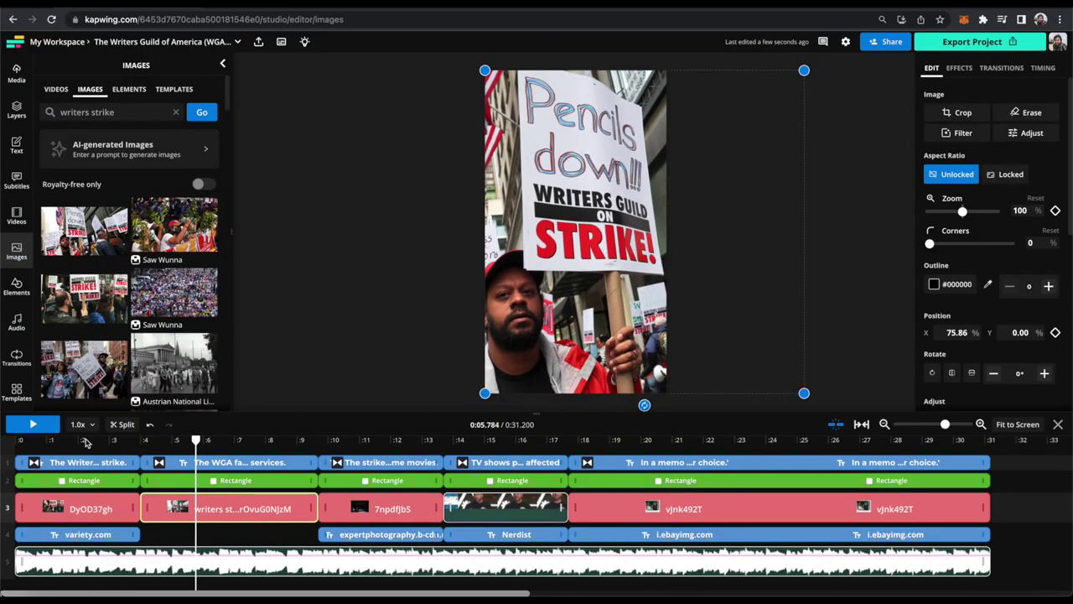
{"action": "left_click", "coordinate": [86, 441]}
{"action": "key", "text": "space"}
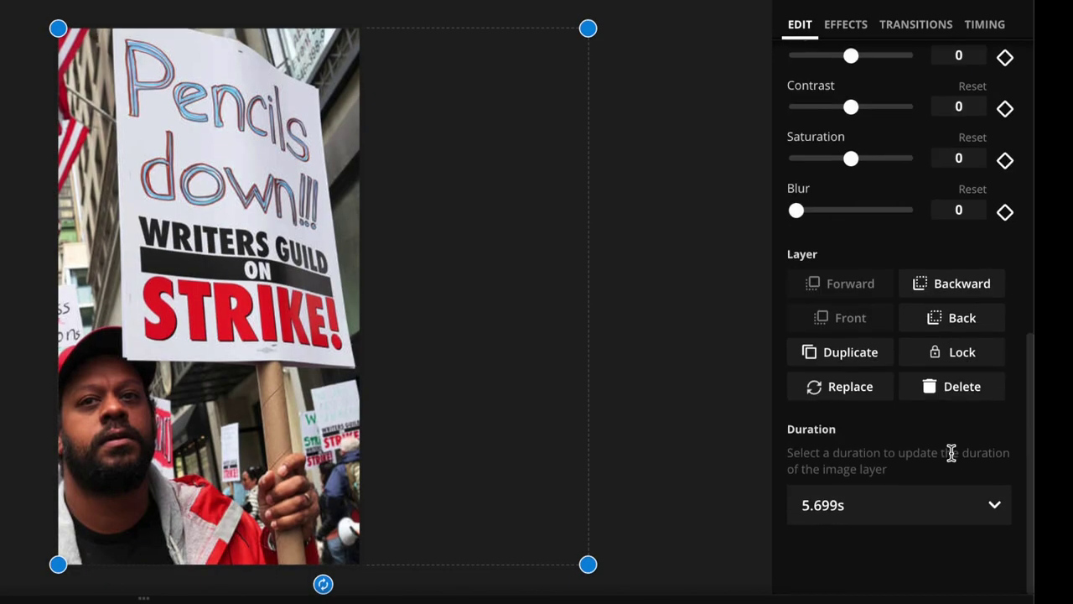
Step: Send the 'Pencils down' photo behind the WGA caption and give it a Moving Zoom animation
{"action": "left_click", "coordinate": [952, 322]}
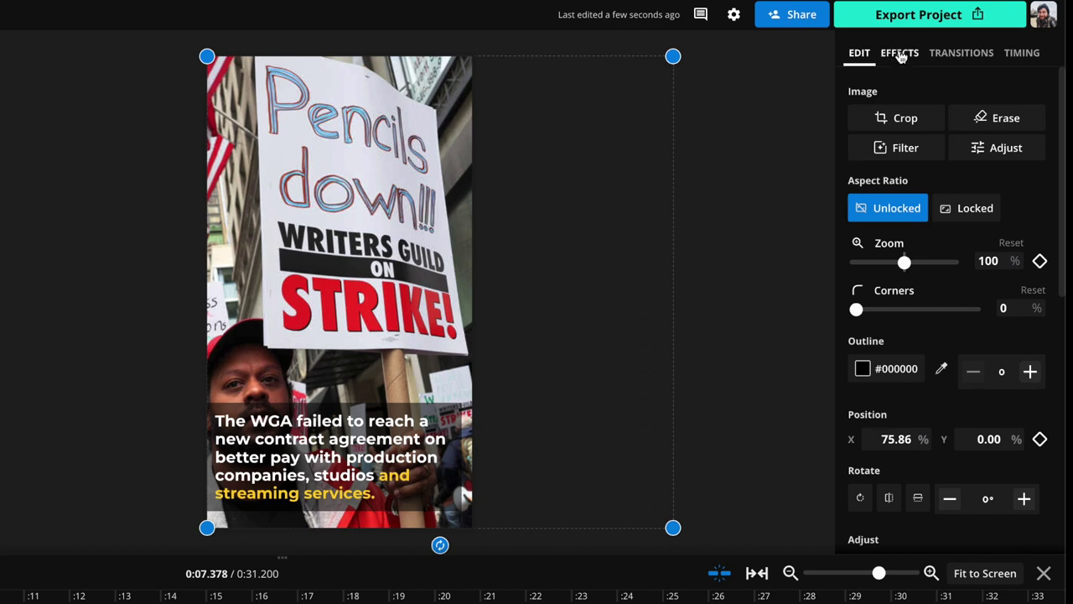
{"action": "left_click", "coordinate": [899, 54]}
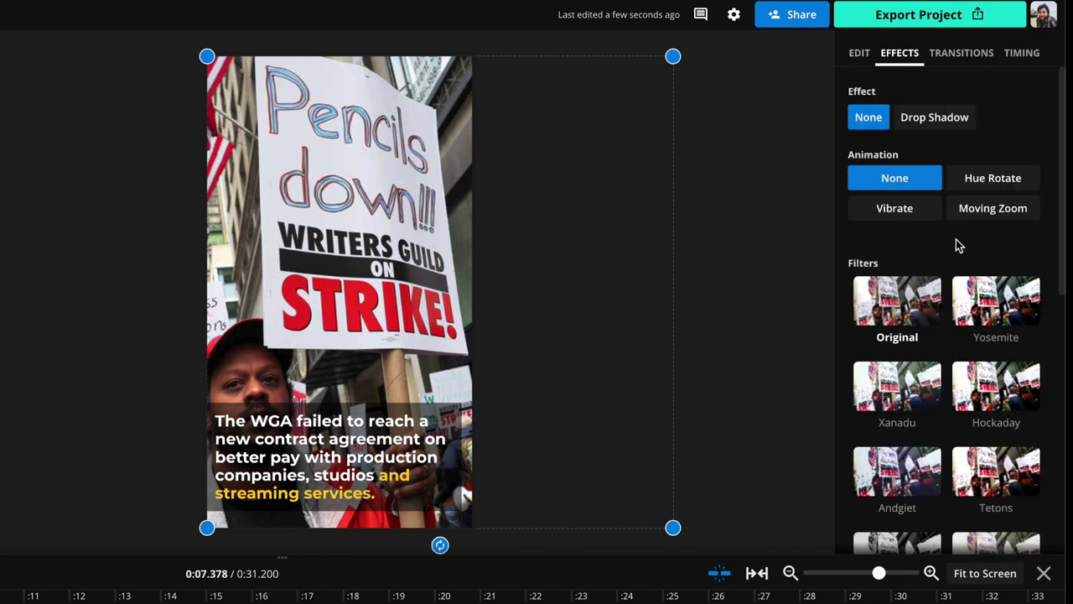
{"action": "left_click", "coordinate": [985, 212]}
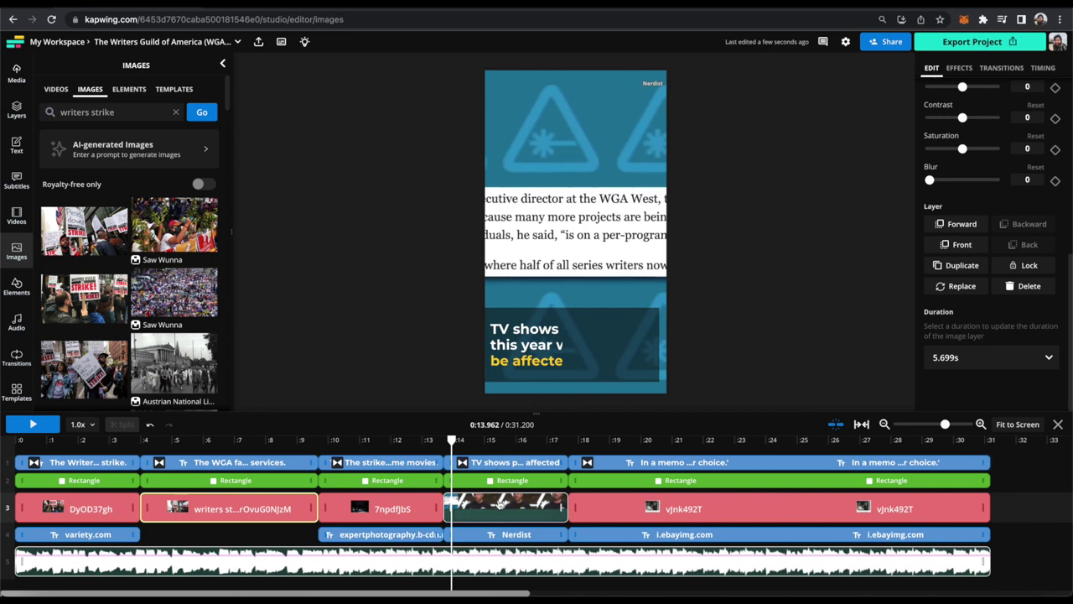
Step: Add a 'movie set' stock video clip to the project
{"action": "left_click", "coordinate": [16, 219]}
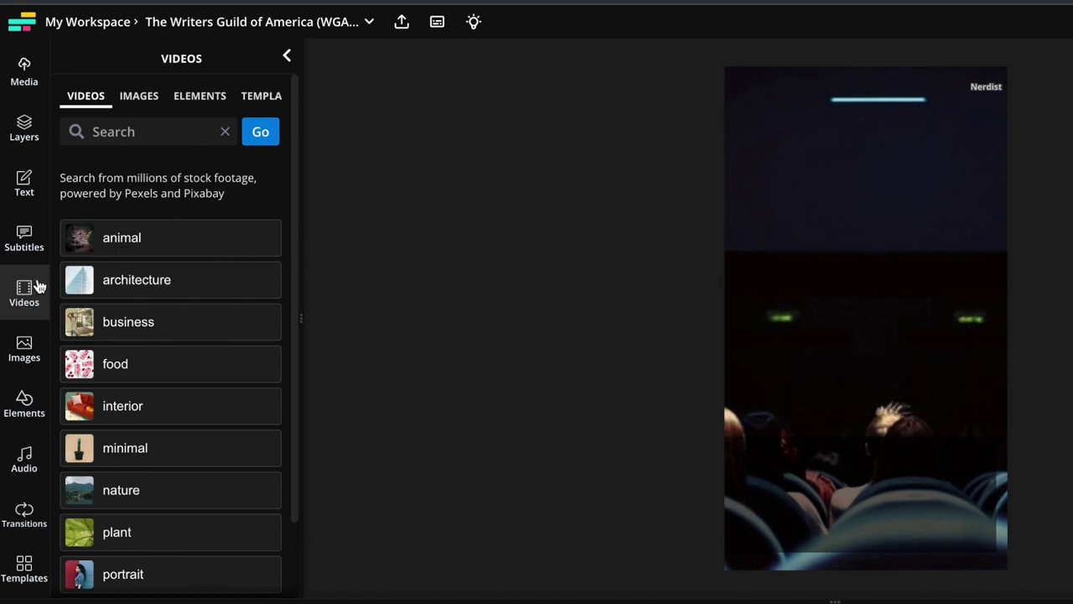
{"action": "left_click", "coordinate": [130, 130]}
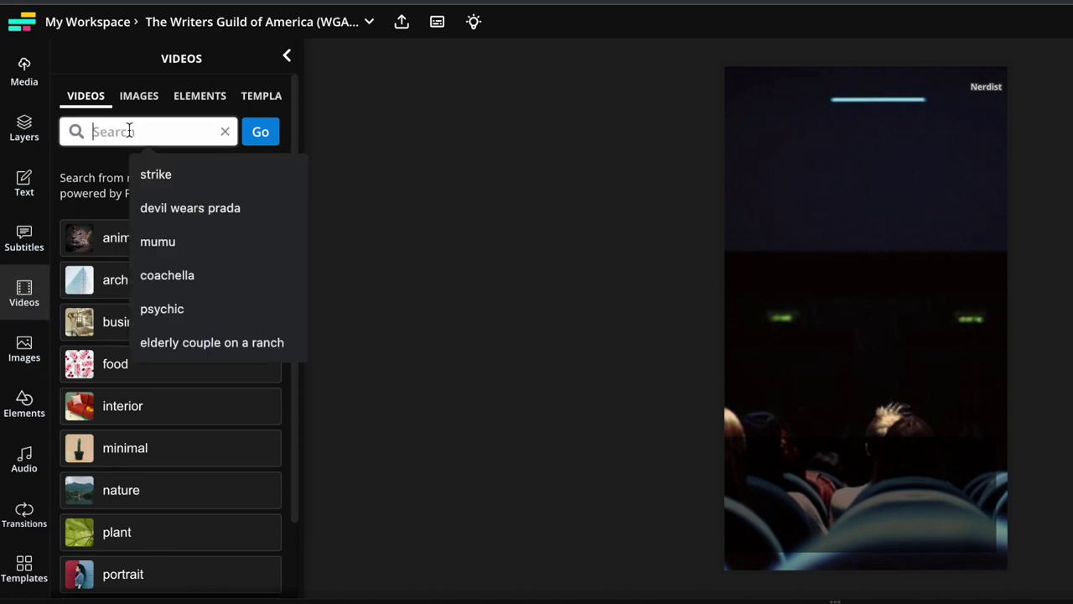
{"action": "type", "text": "movie set"}
{"action": "key", "text": "Return"}
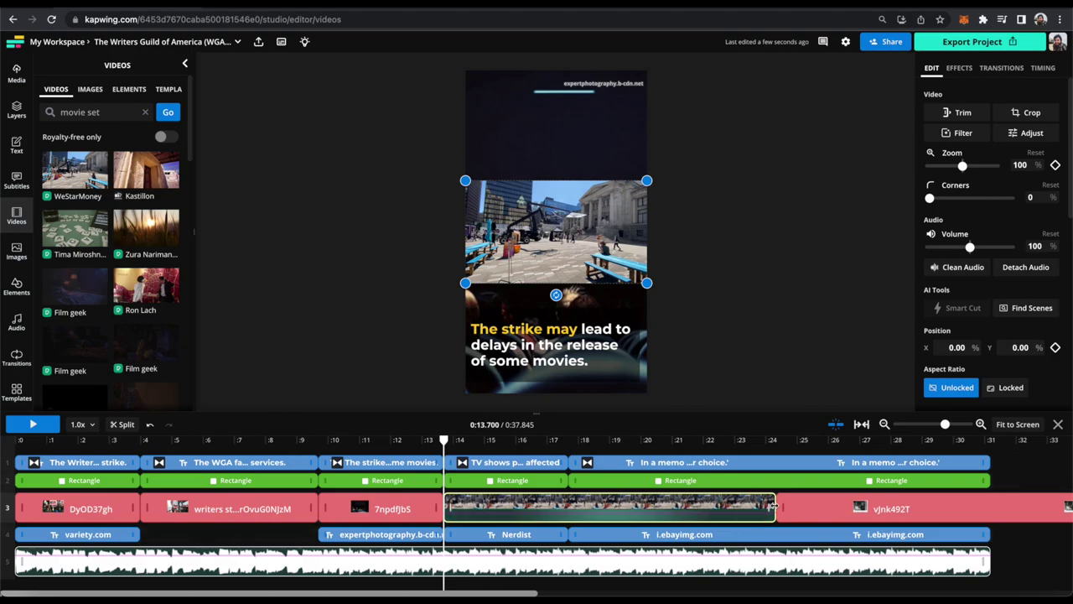
Step: Trim the movie-set clip and fill the frame behind the TV-shows caption, then preview to the end
{"action": "left_click_drag", "start_coordinate": [772, 506], "coordinate": [565, 506]}
{"action": "left_click_drag", "start_coordinate": [646, 180], "coordinate": [647, 71]}
{"action": "left_click_drag", "start_coordinate": [646, 282], "coordinate": [646, 392]}
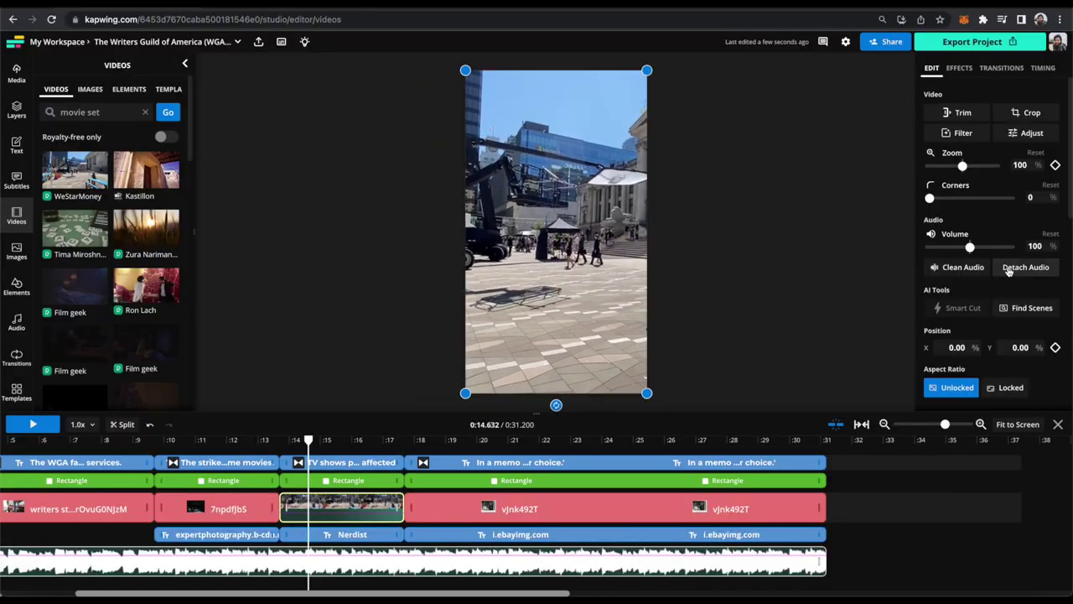
{"action": "scroll", "coordinate": [1009, 270], "scroll_direction": "down", "scroll_amount": 3}
{"action": "scroll", "coordinate": [1047, 341], "scroll_direction": "down", "scroll_amount": 3}
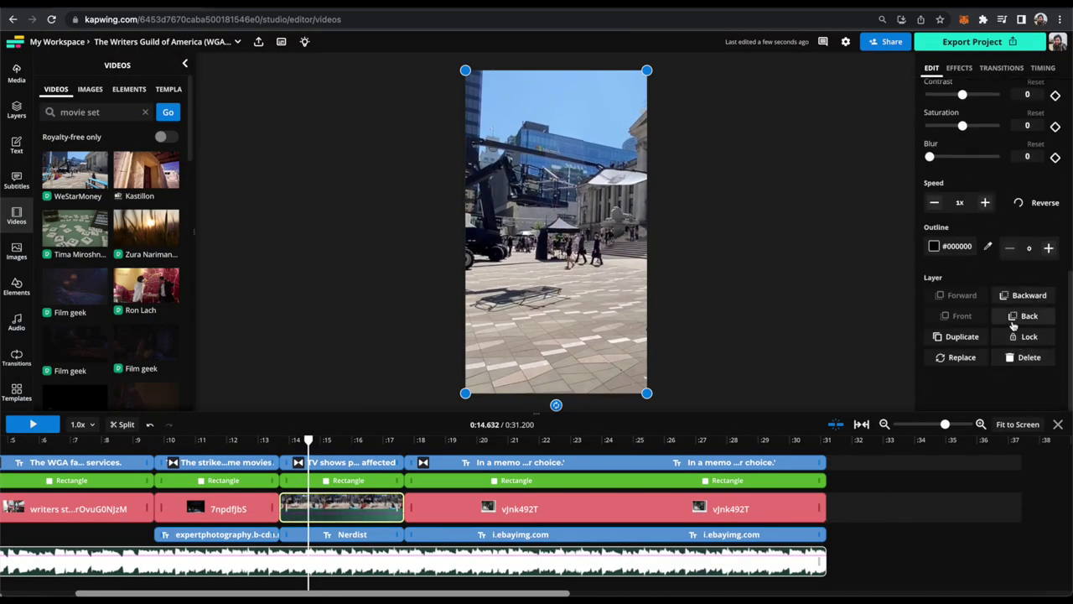
{"action": "left_click", "coordinate": [1016, 320]}
{"action": "key", "text": "space"}
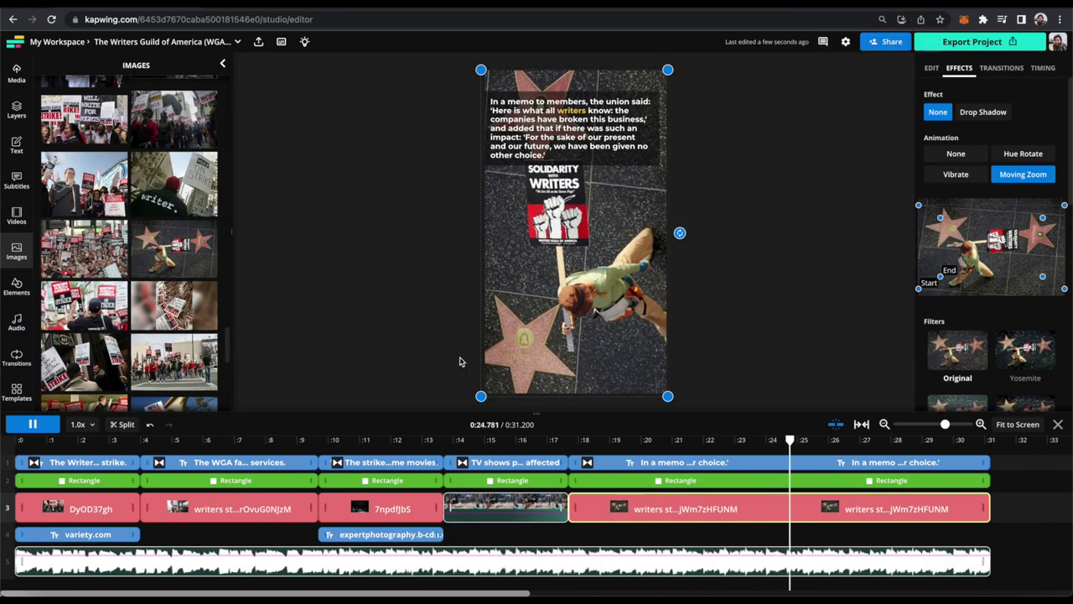
{"action": "key", "text": "space"}
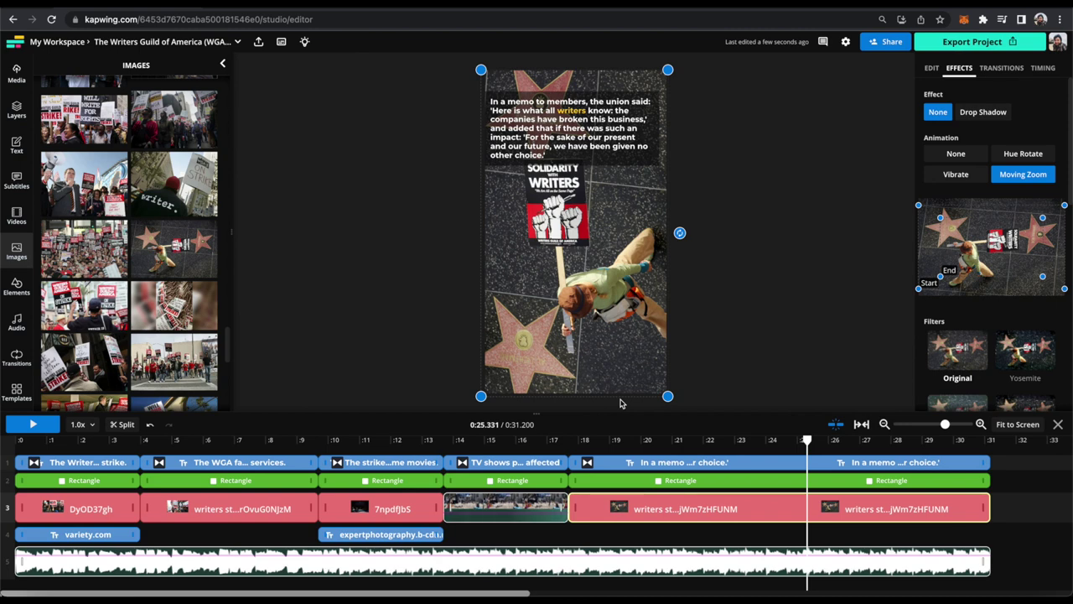
Step: Export the strike video as a 9.2 MB MP4 and download the file
{"action": "left_click", "coordinate": [966, 46]}
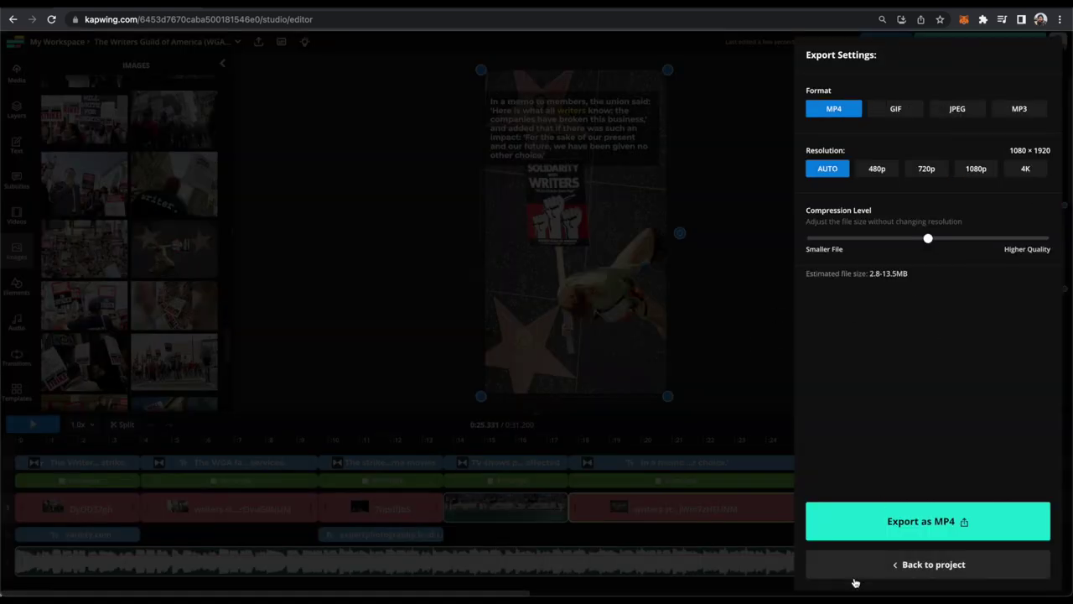
{"action": "left_click", "coordinate": [893, 519]}
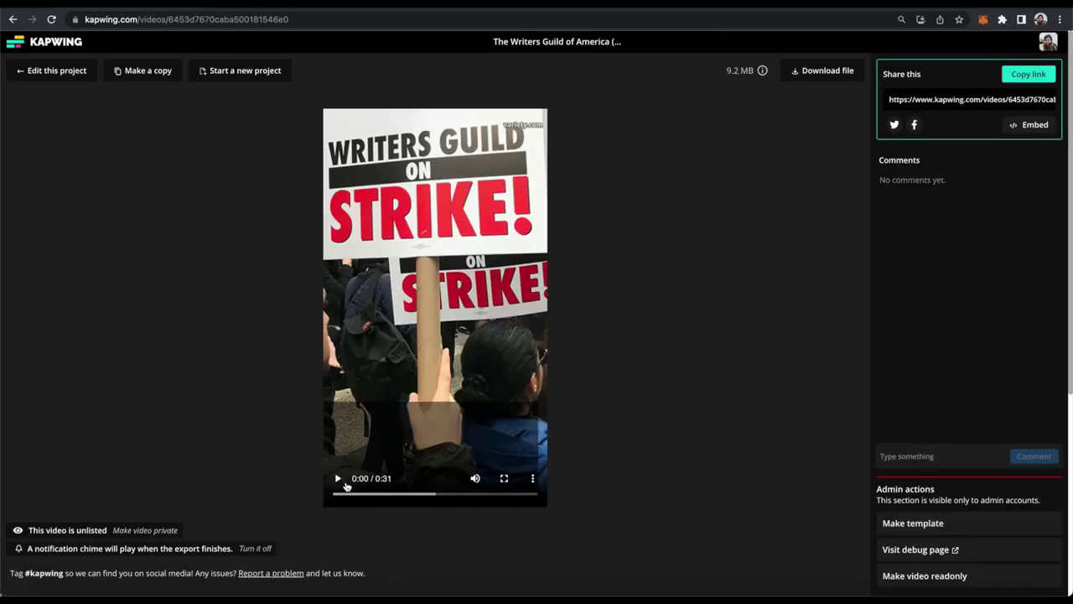
{"action": "left_click", "coordinate": [345, 484]}
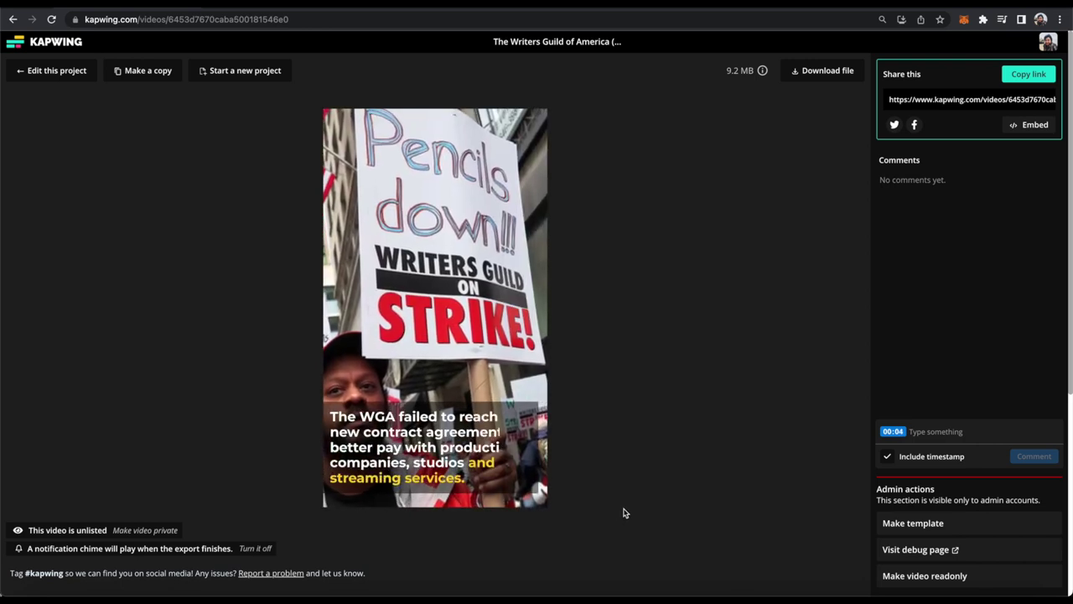
{"action": "left_click", "coordinate": [824, 74]}
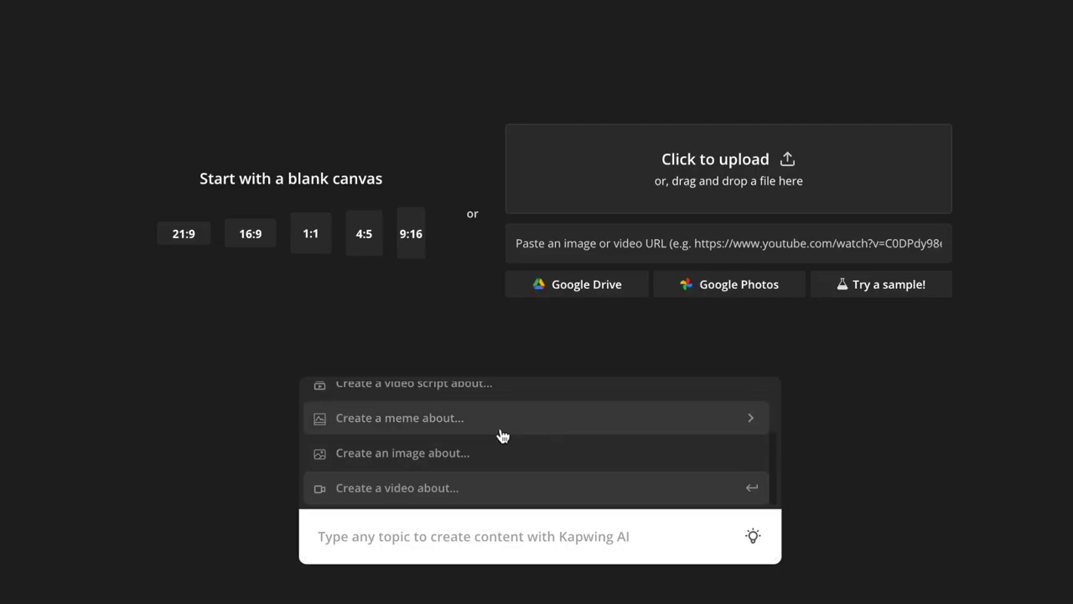
Step: Scroll through the new project's AI options: Document to Video, video scripts, memes, images and videos
{"action": "scroll", "coordinate": [503, 434], "scroll_direction": "up", "scroll_amount": 1}
{"action": "scroll", "coordinate": [501, 435], "scroll_direction": "down", "scroll_amount": 1}
{"action": "scroll", "coordinate": [433, 427], "scroll_direction": "up", "scroll_amount": 1}
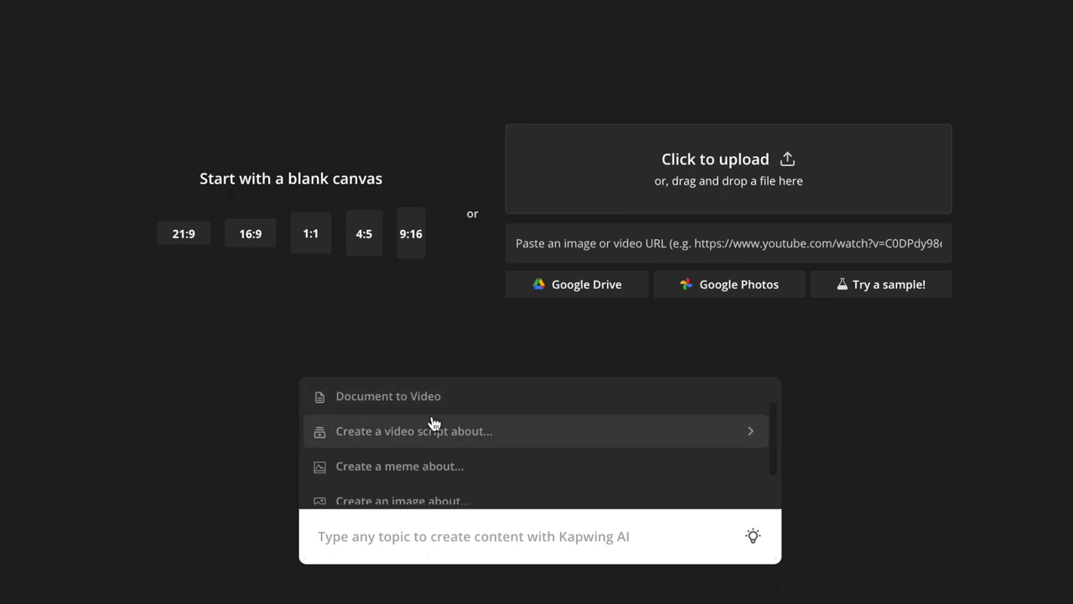
{"action": "scroll", "coordinate": [452, 423], "scroll_direction": "down", "scroll_amount": 1}
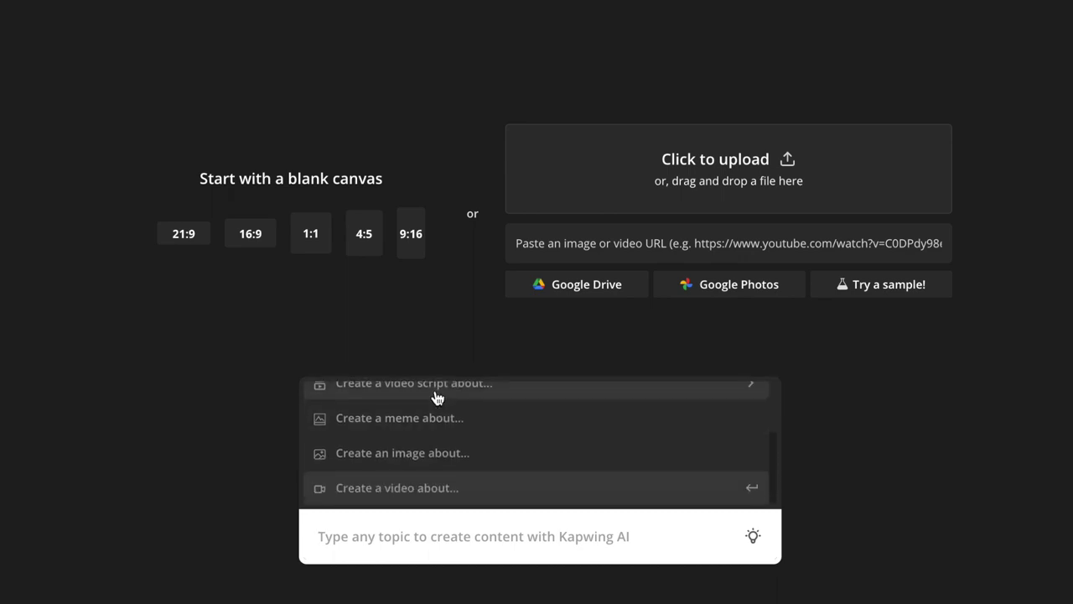